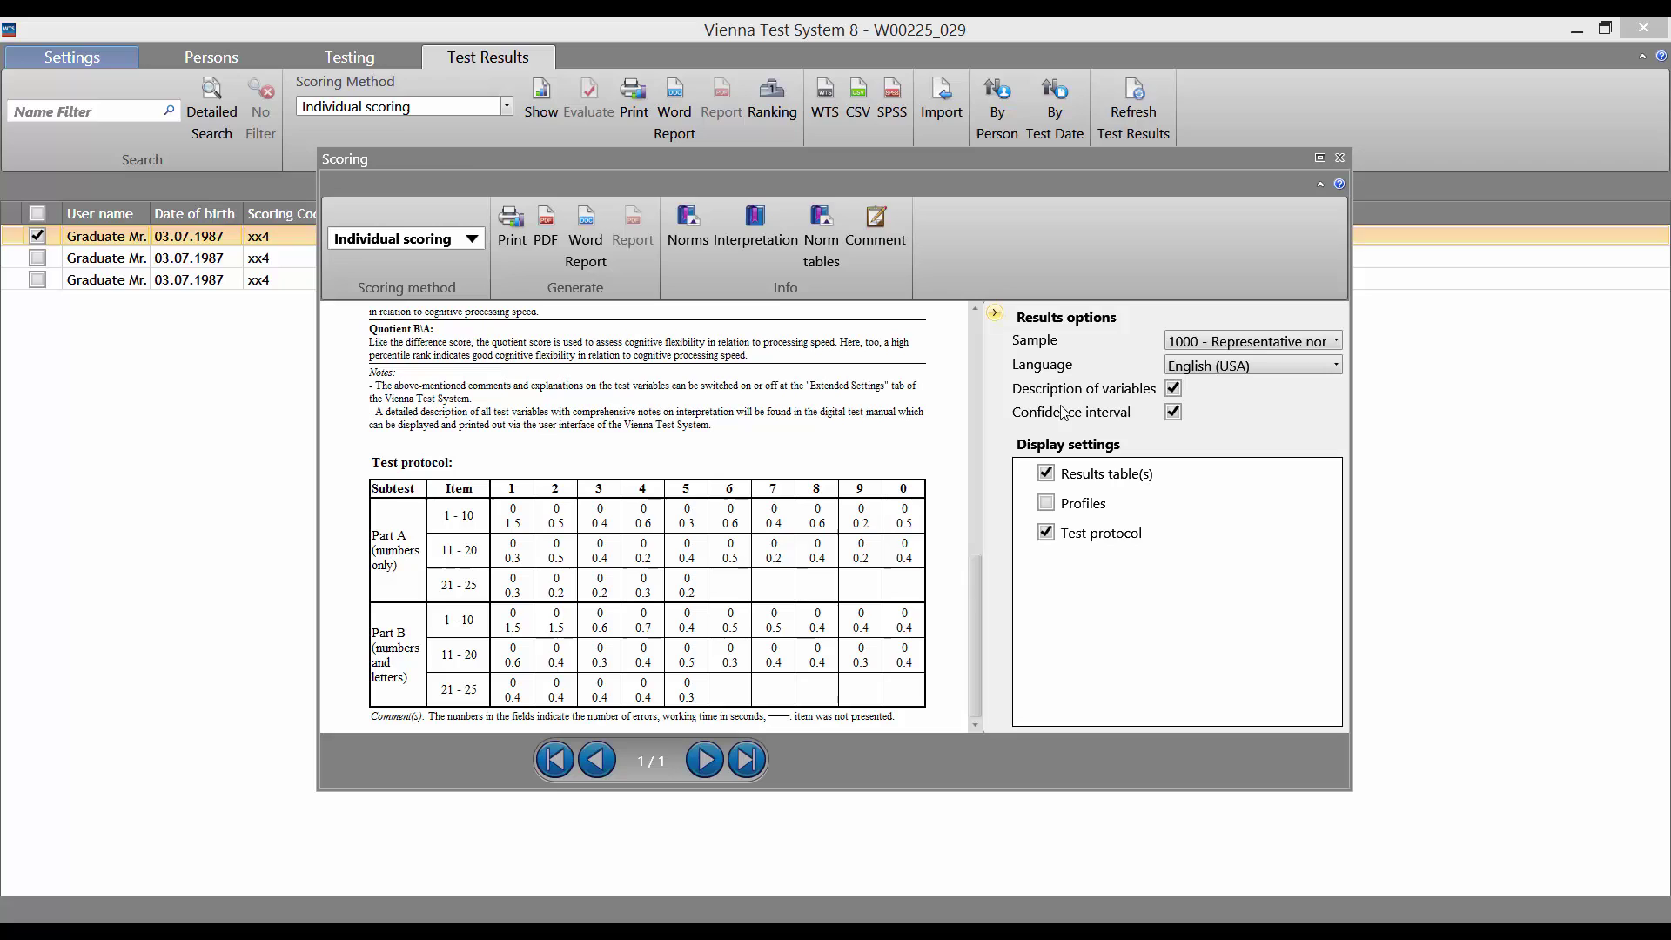
Switch the TMT scoring sample to 1003 - Representative norm sample (Selection based on Age)
click(1336, 342)
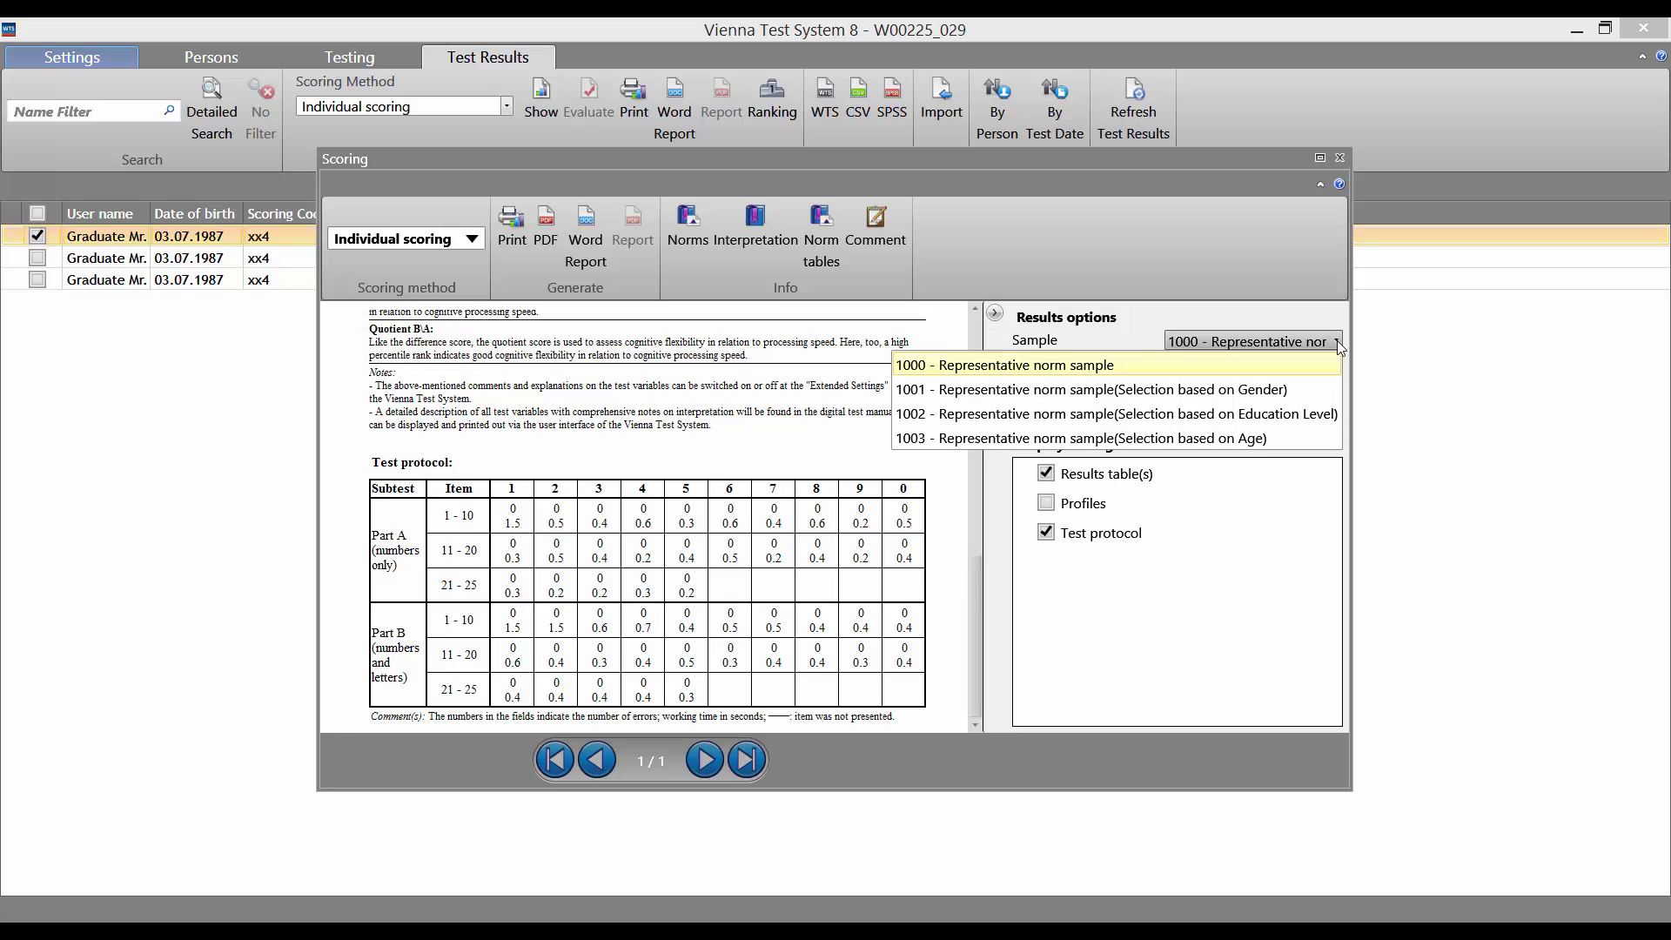
click(1232, 439)
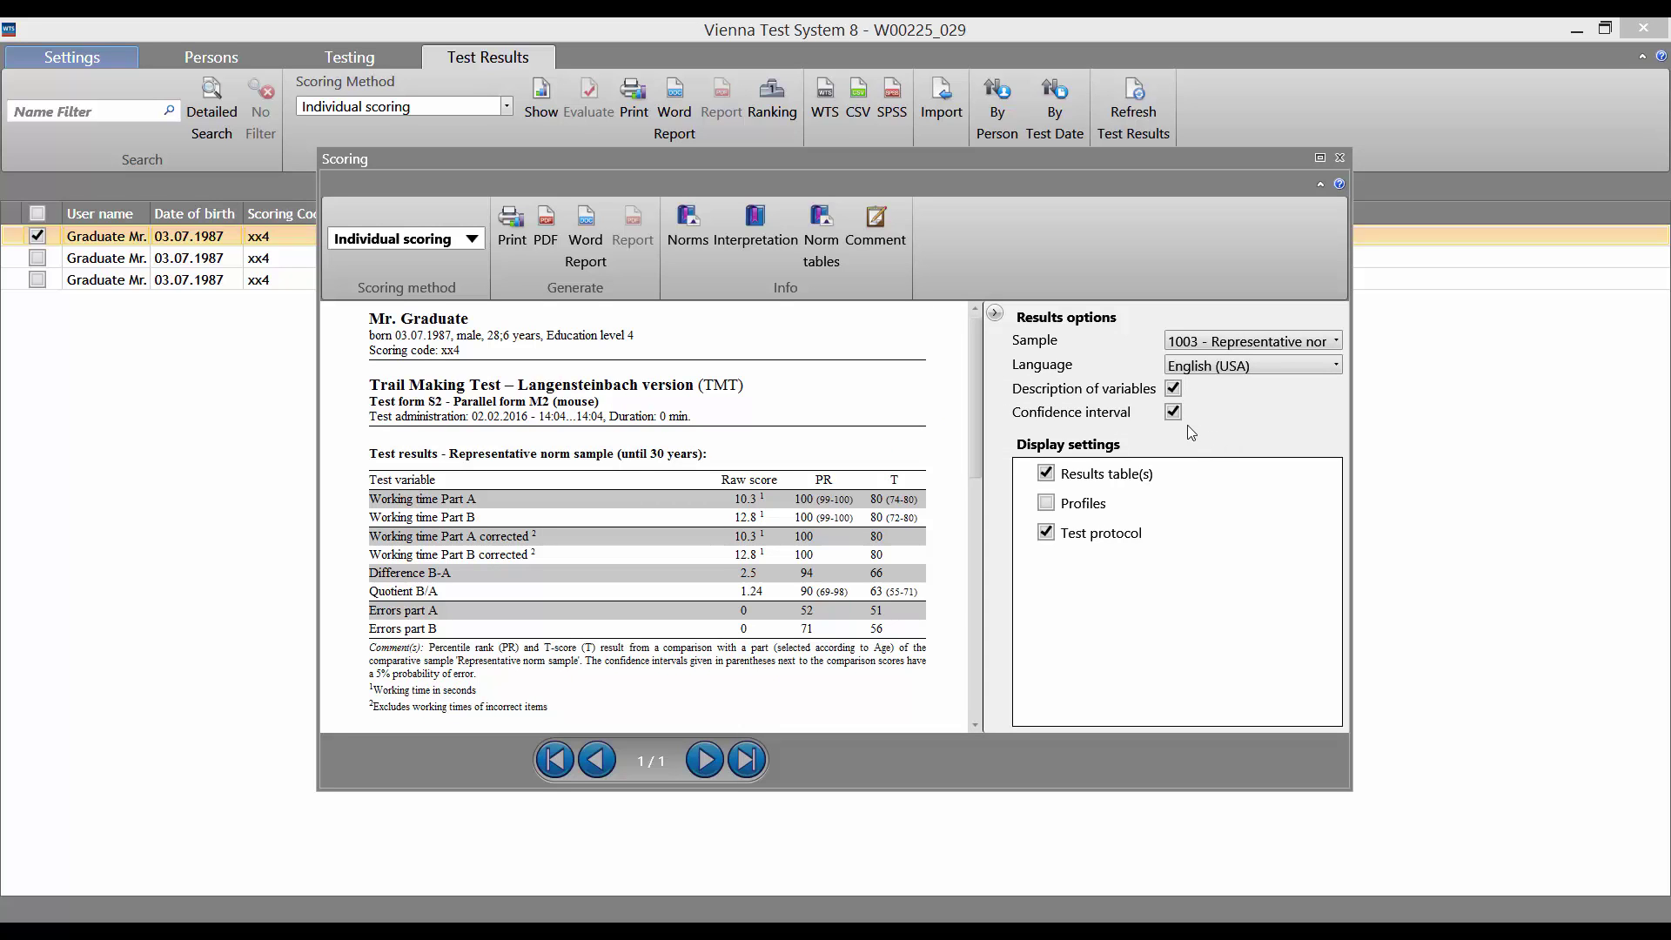
Open the TMT manual's chapter 4 Norming to read about the 309-person norm sample
click(691, 224)
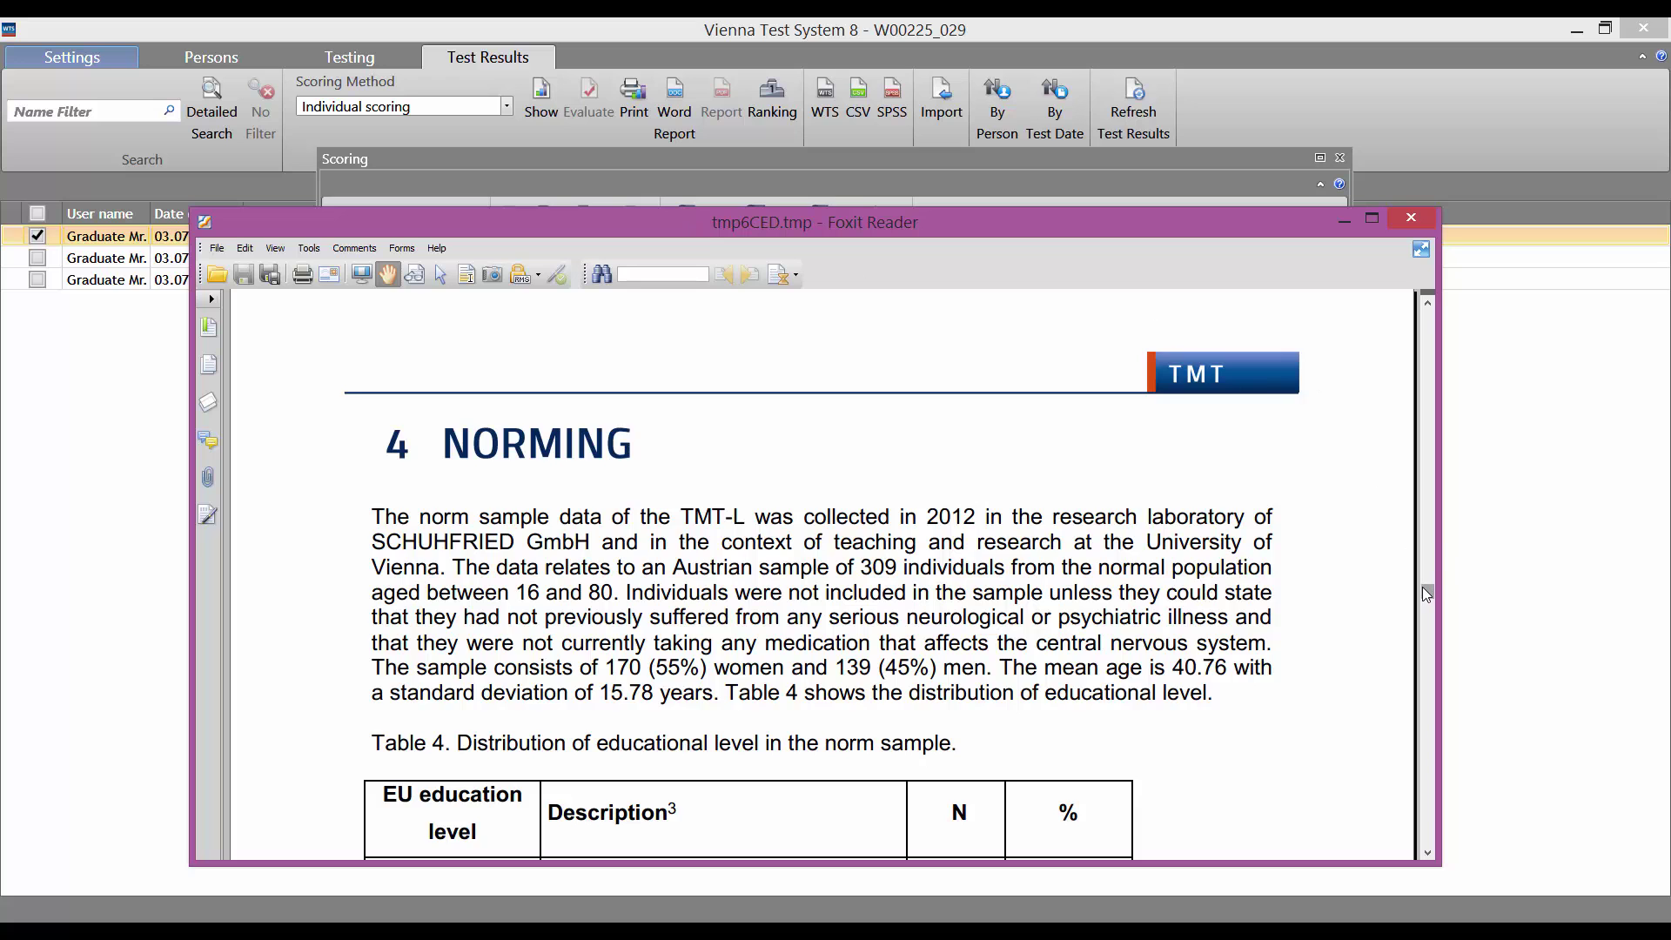
drag(1426, 594, 1427, 592)
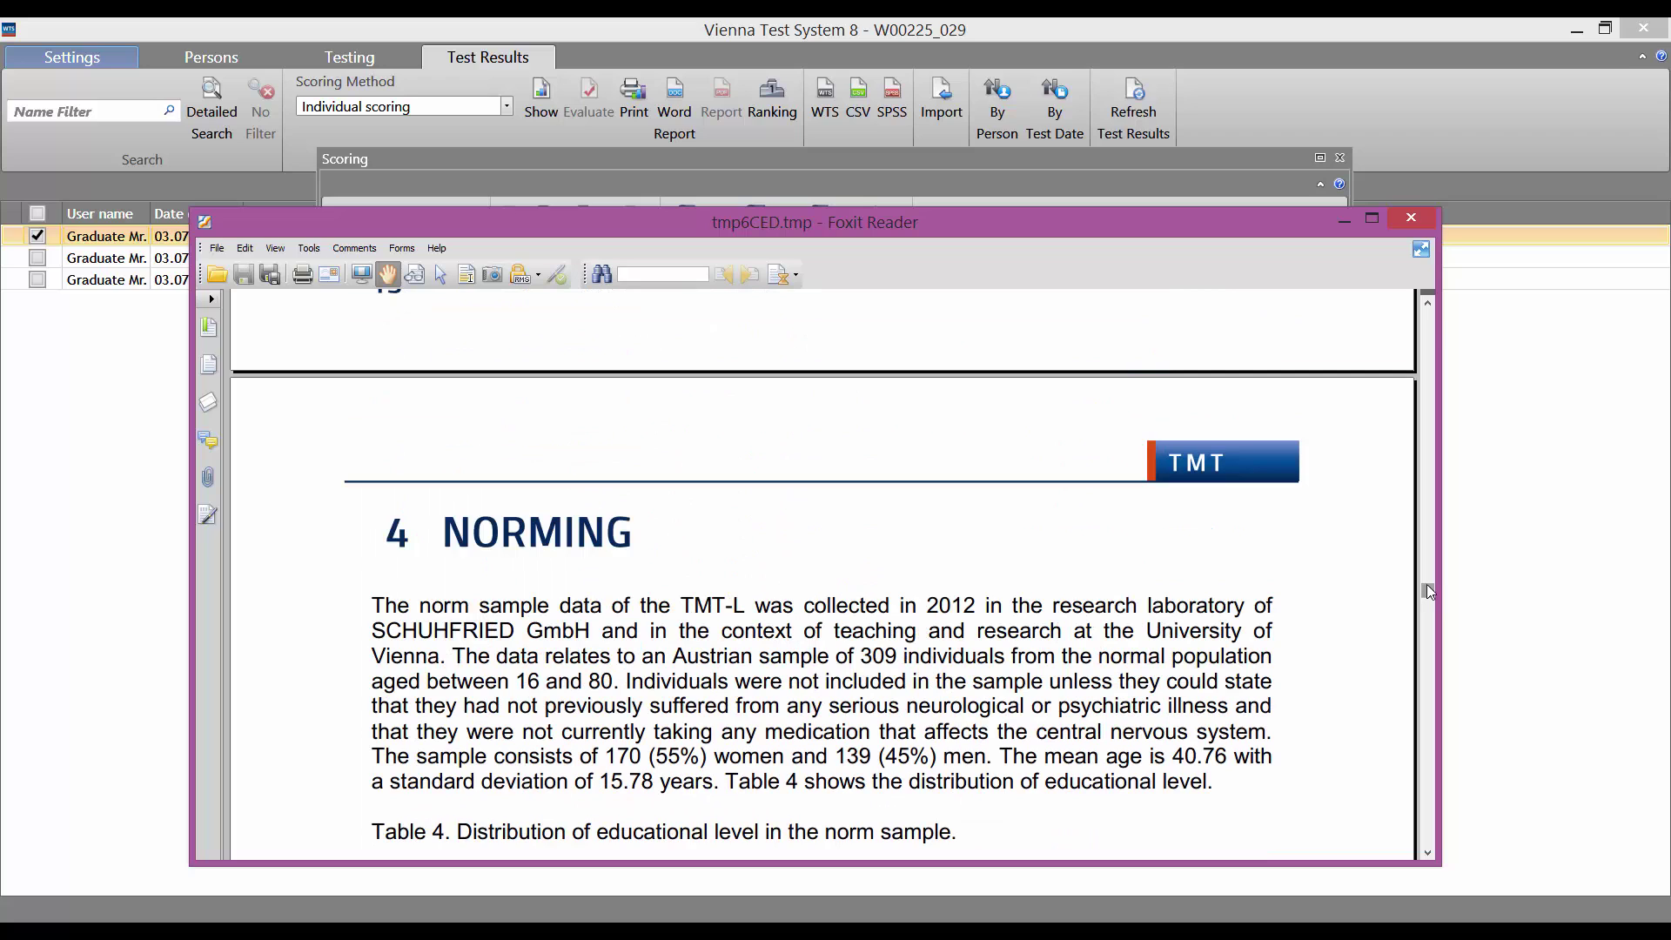
Close the manual and expand TMT S3 - Parallel form M3 (mouse) > Representative norms > Standard in the norm tables
click(1415, 219)
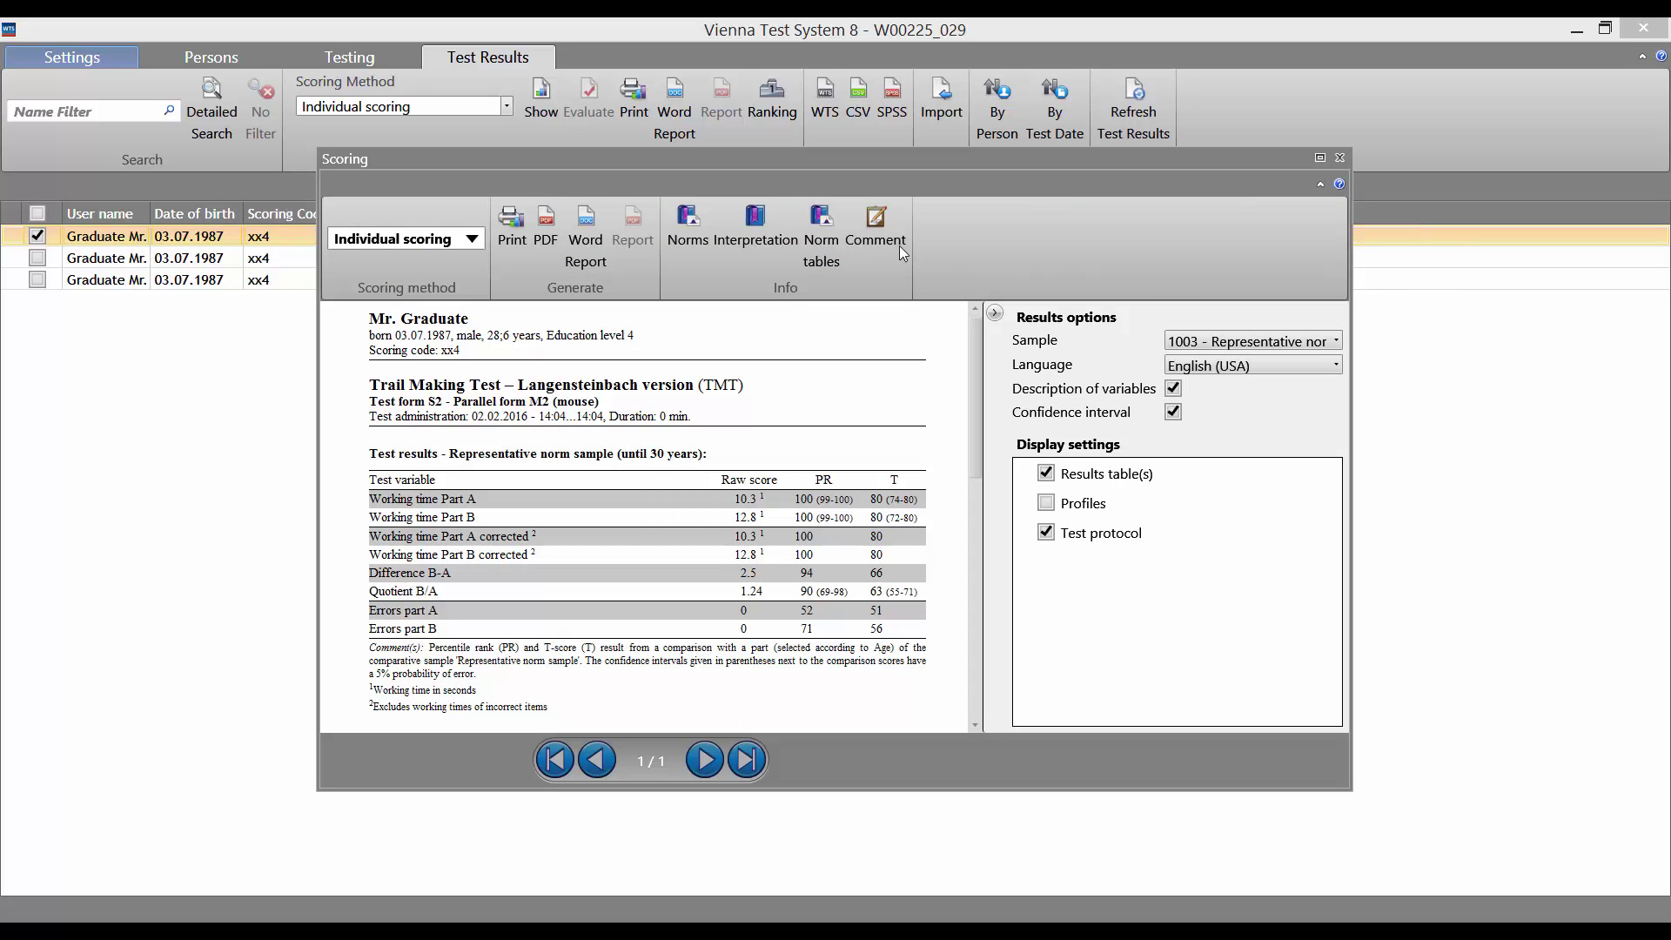
click(819, 240)
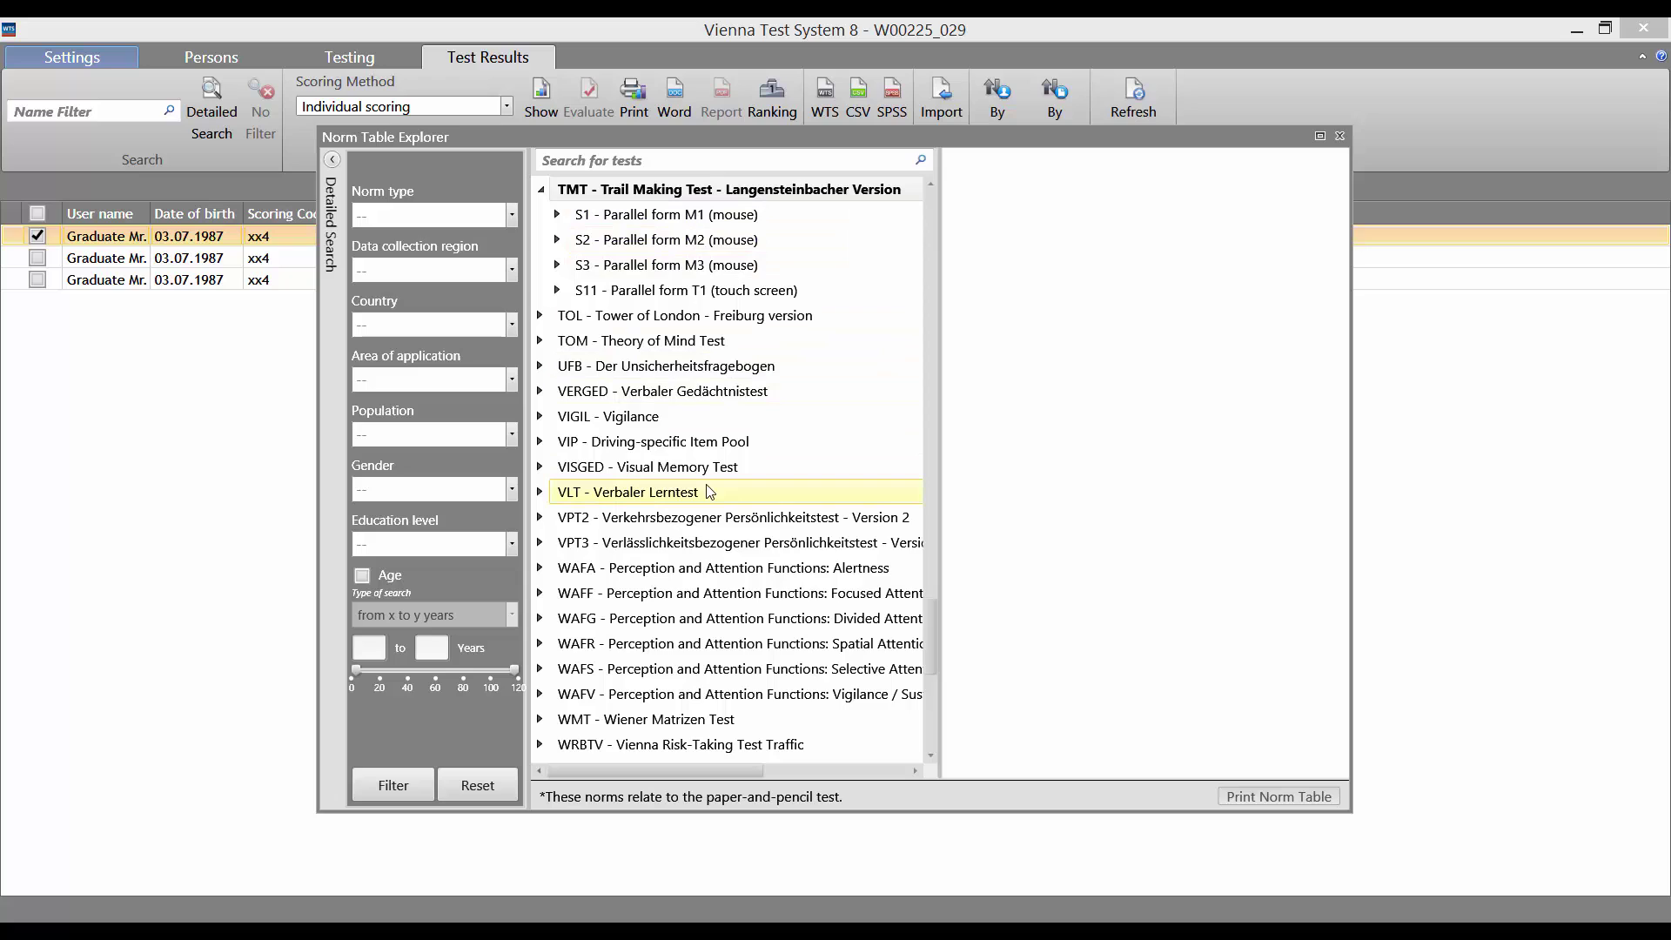
click(558, 266)
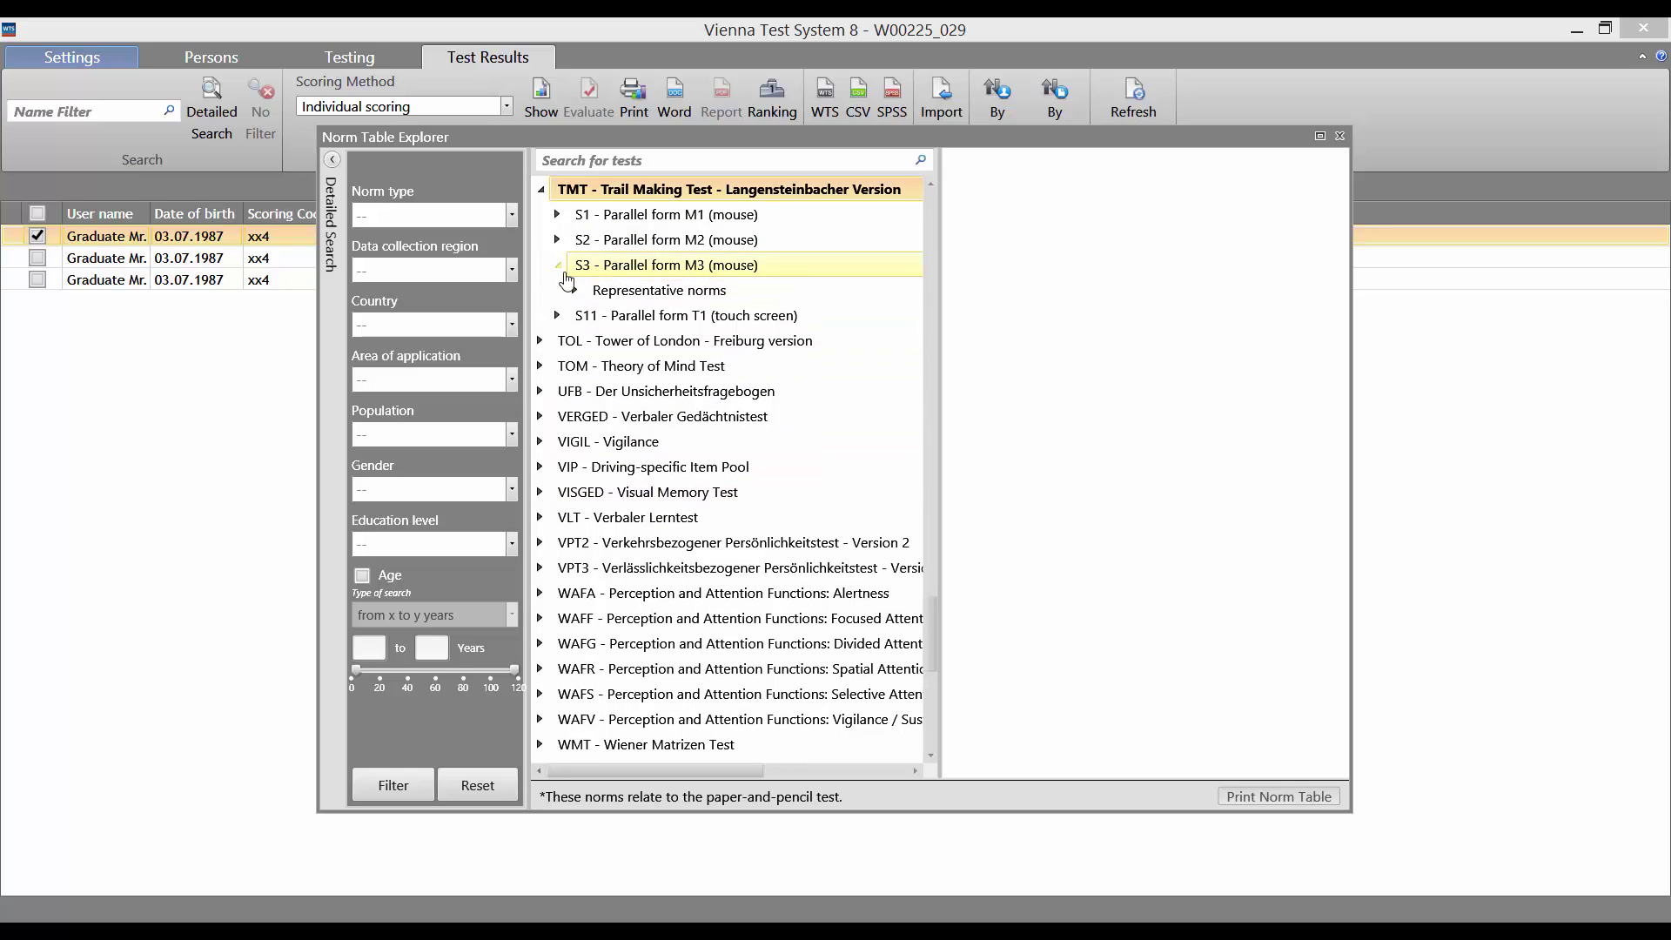
click(575, 291)
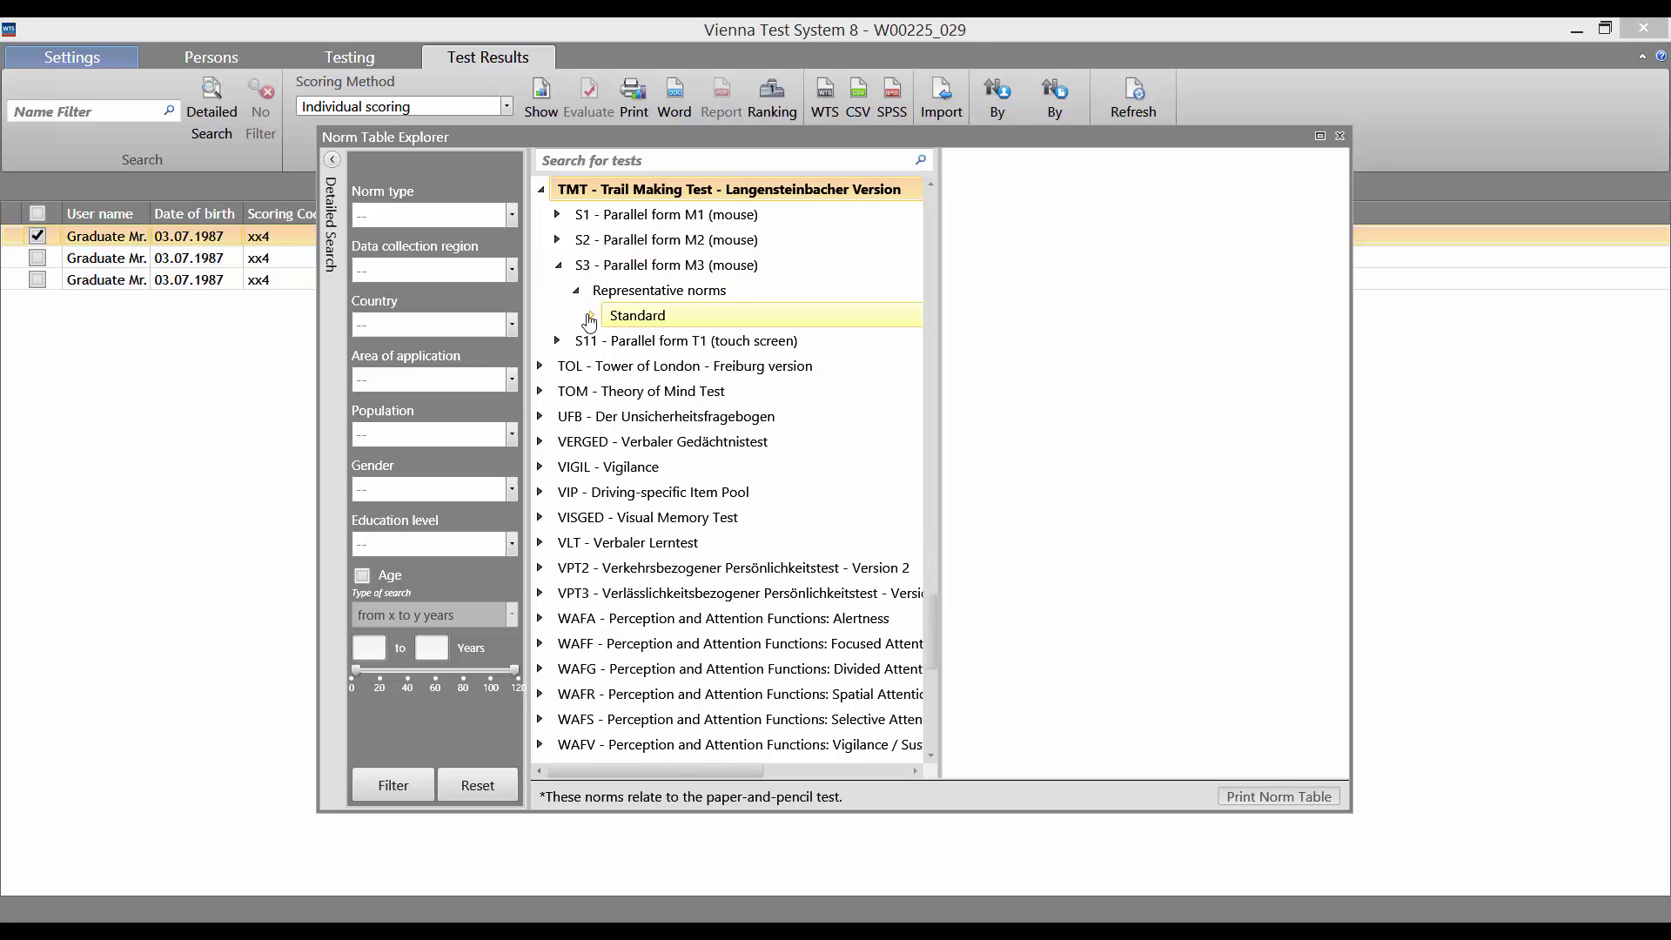
click(590, 317)
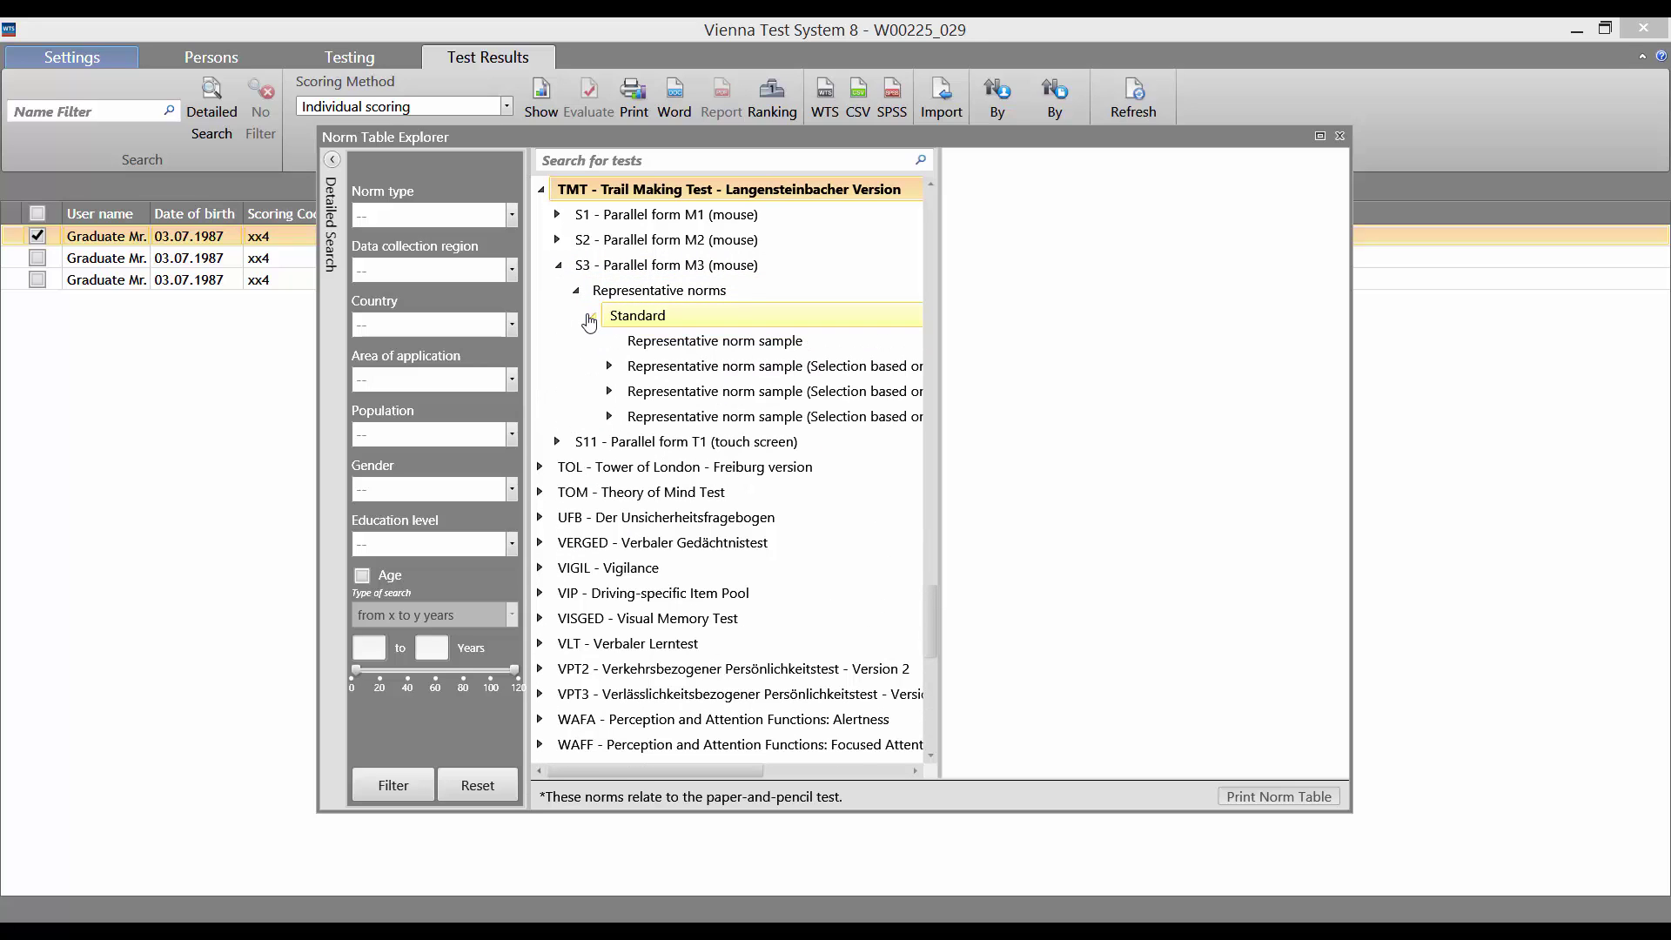
Display the TMT S3 Representative norm sample table and scroll through its BTA and QSCORE percentiles
click(687, 342)
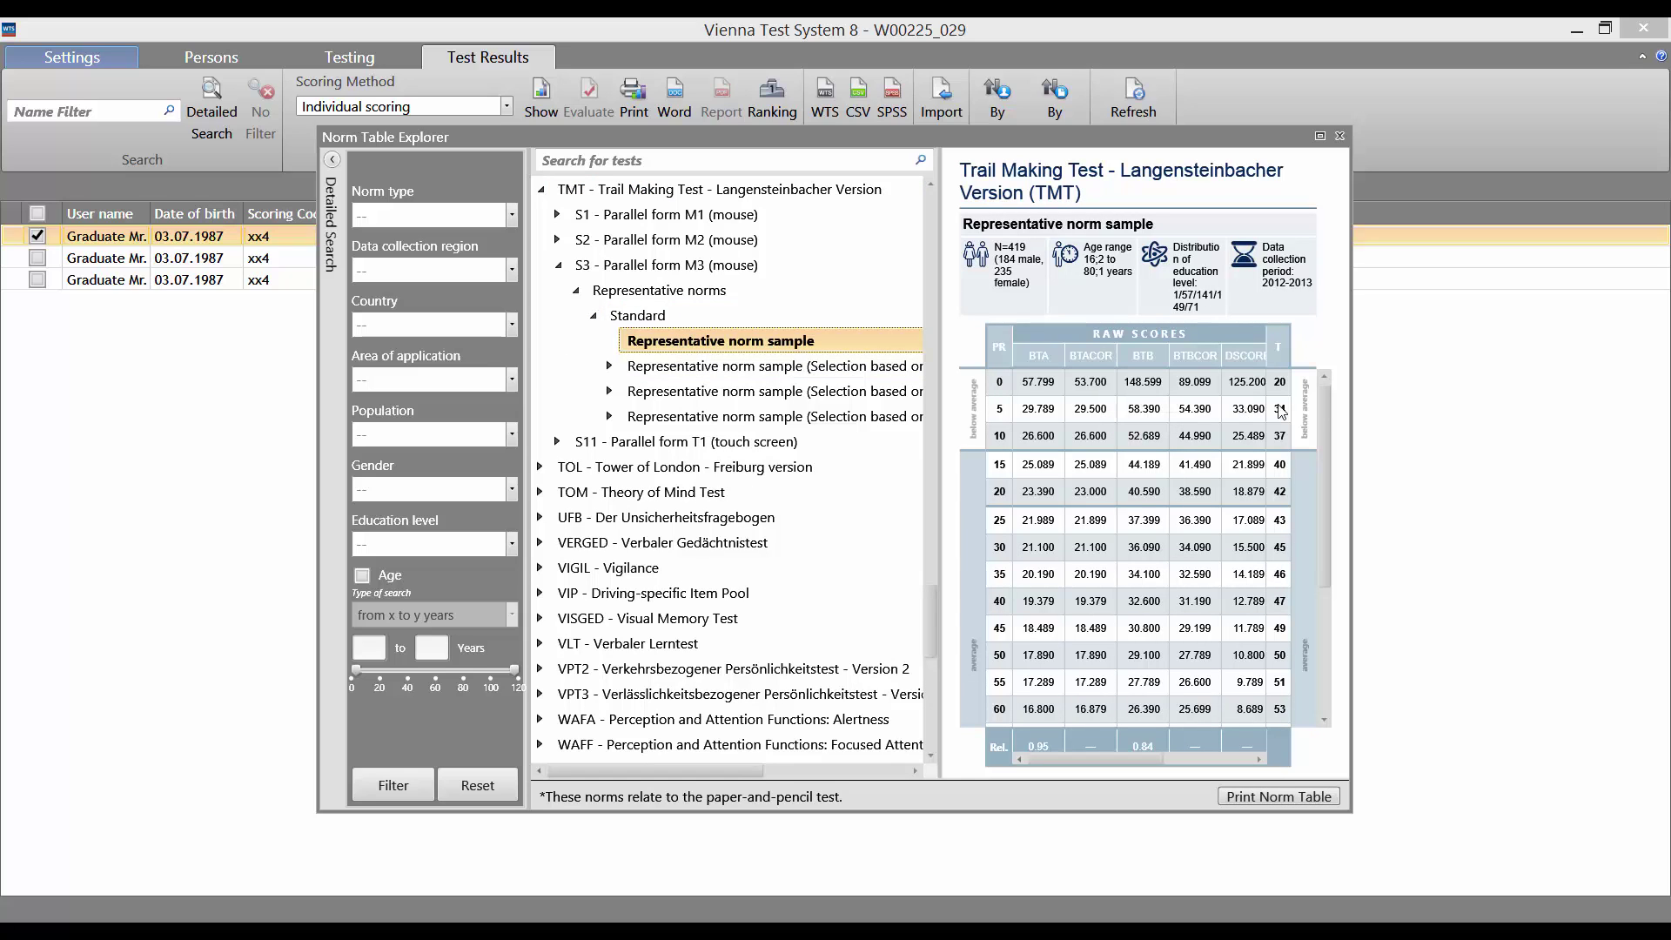
drag(1325, 410, 1321, 572)
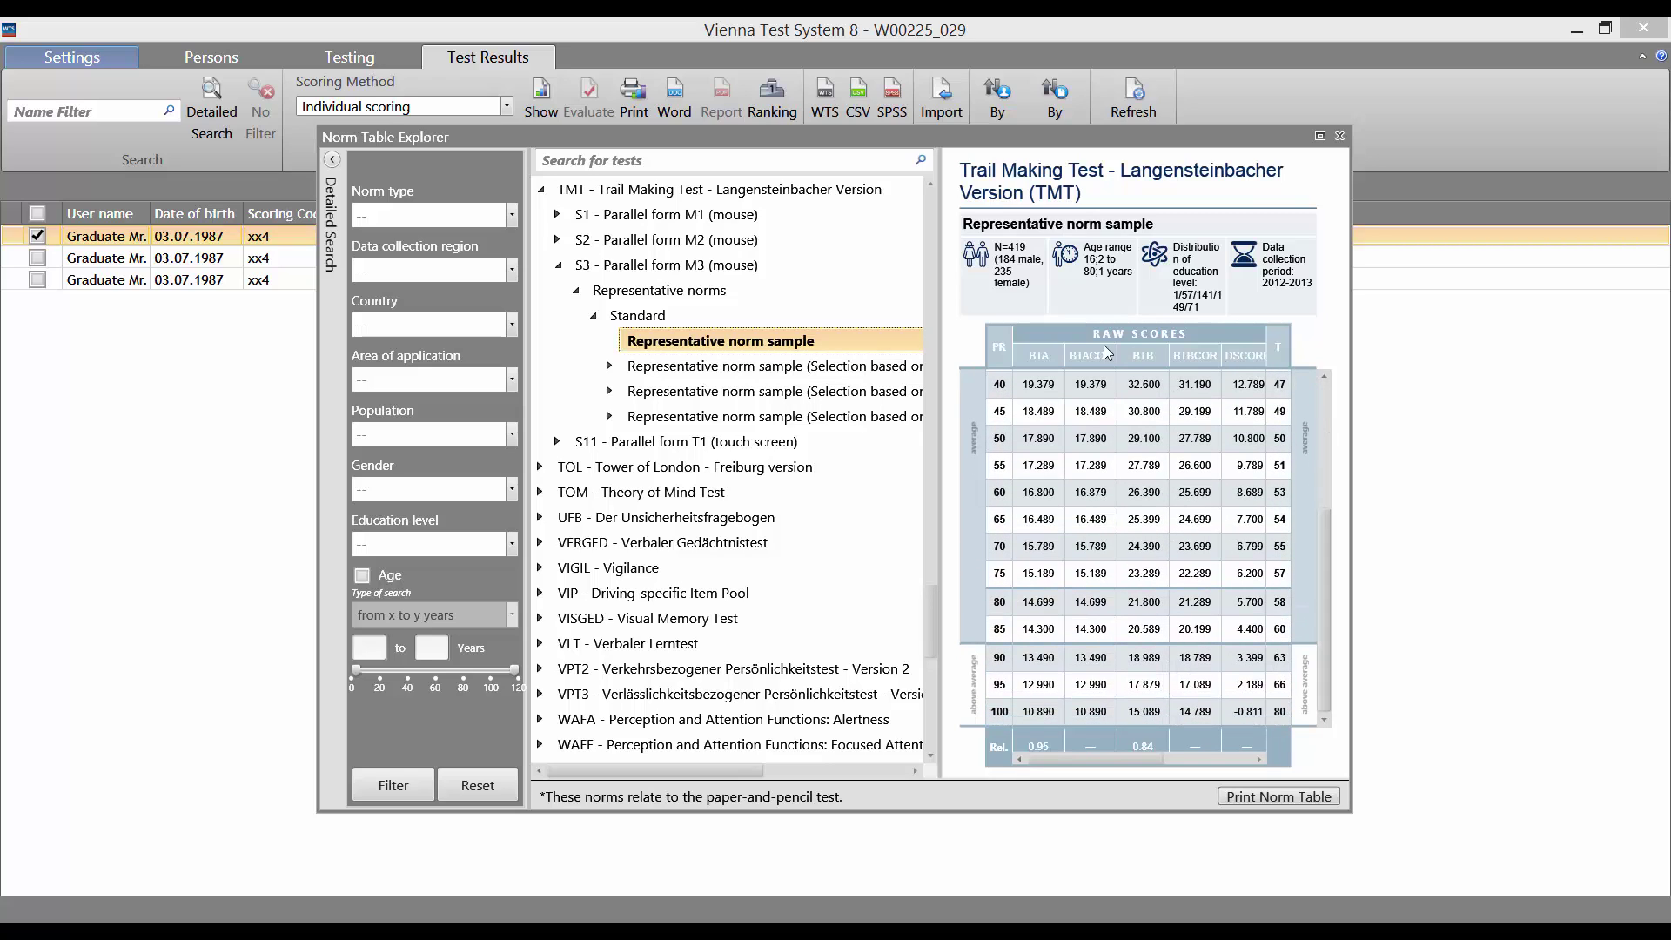
drag(1094, 755, 1189, 769)
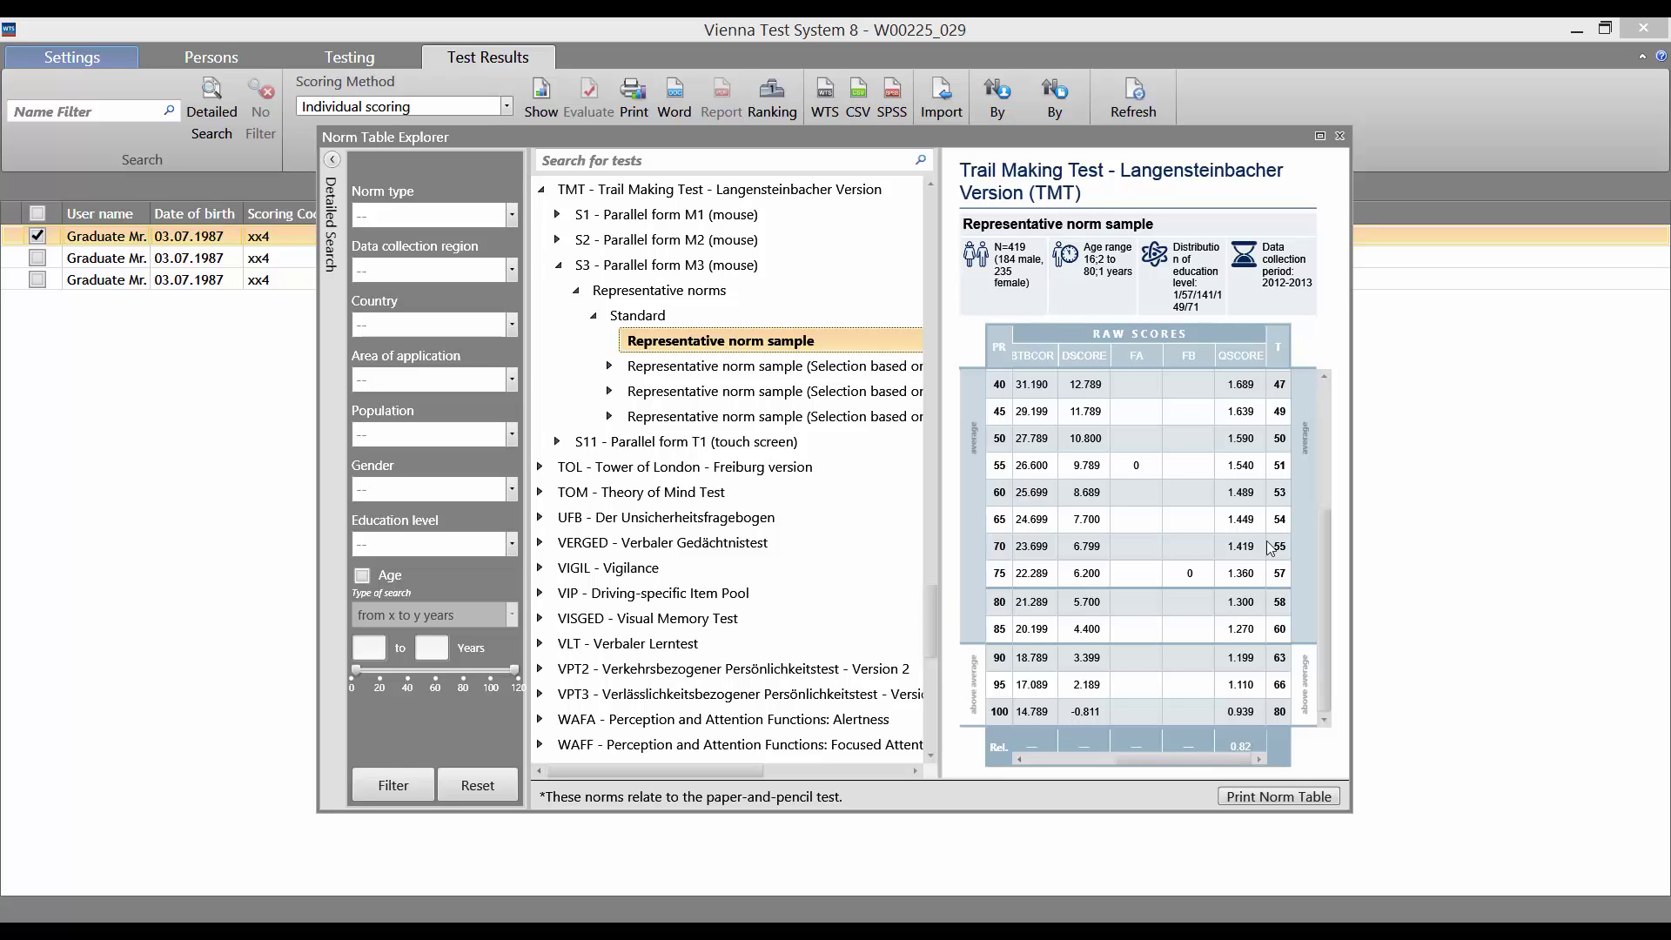
Close the norm browser and scoring report, then list RT - Reaction Test forms S1 through S8 in Testing
click(1339, 137)
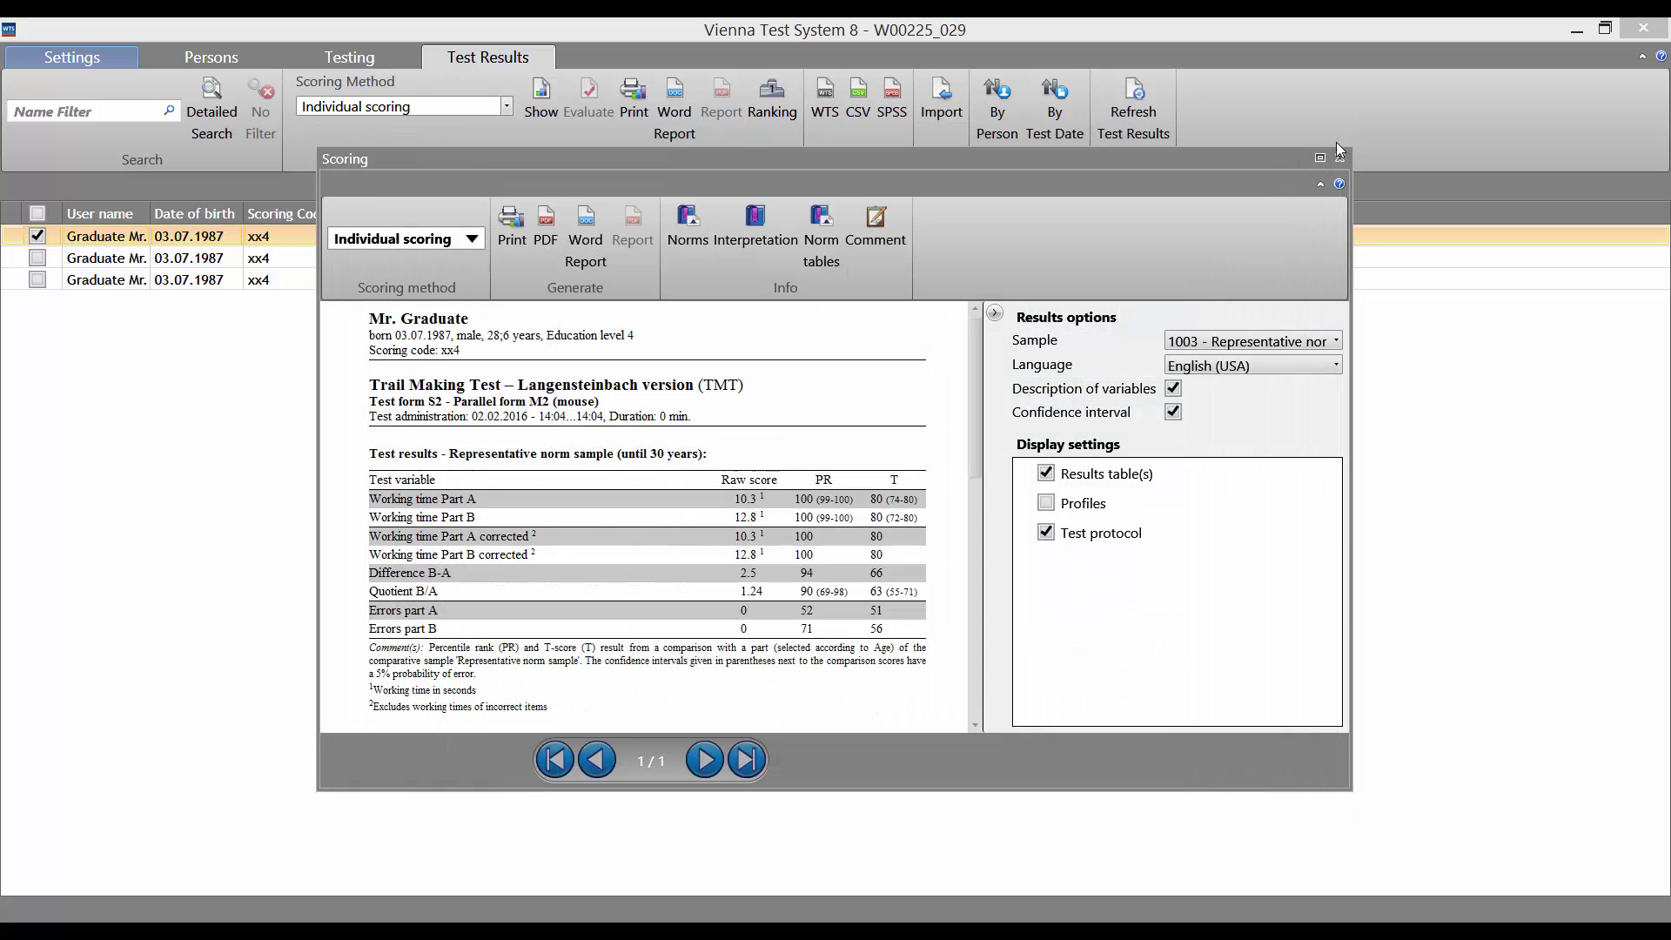
click(1341, 156)
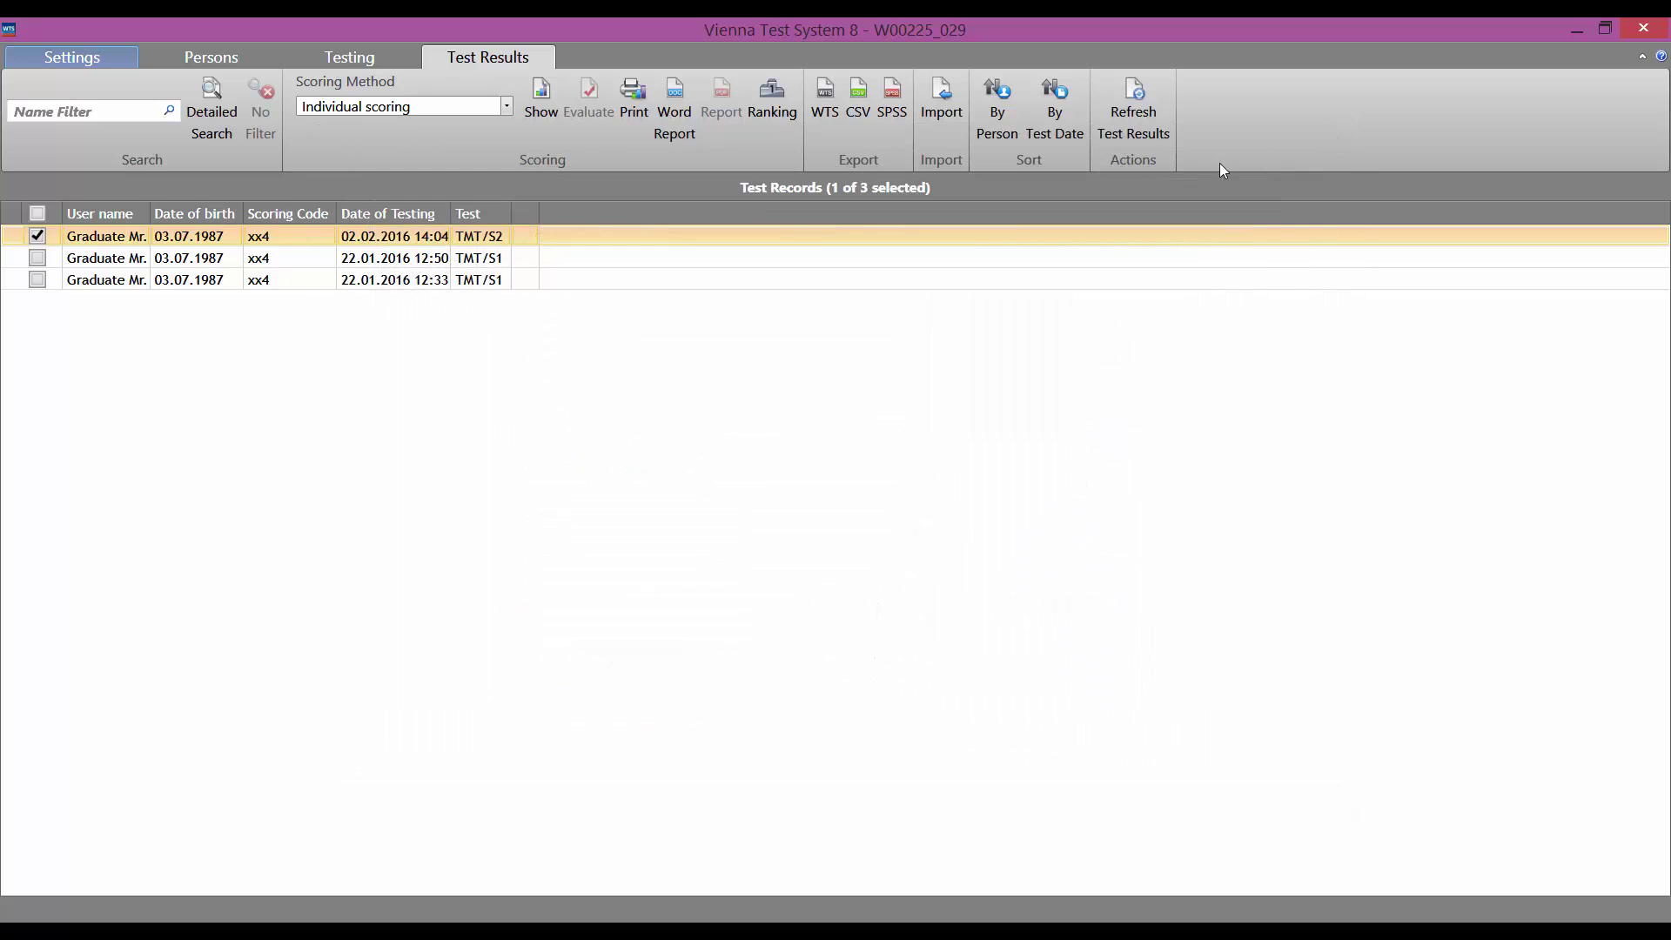
click(346, 55)
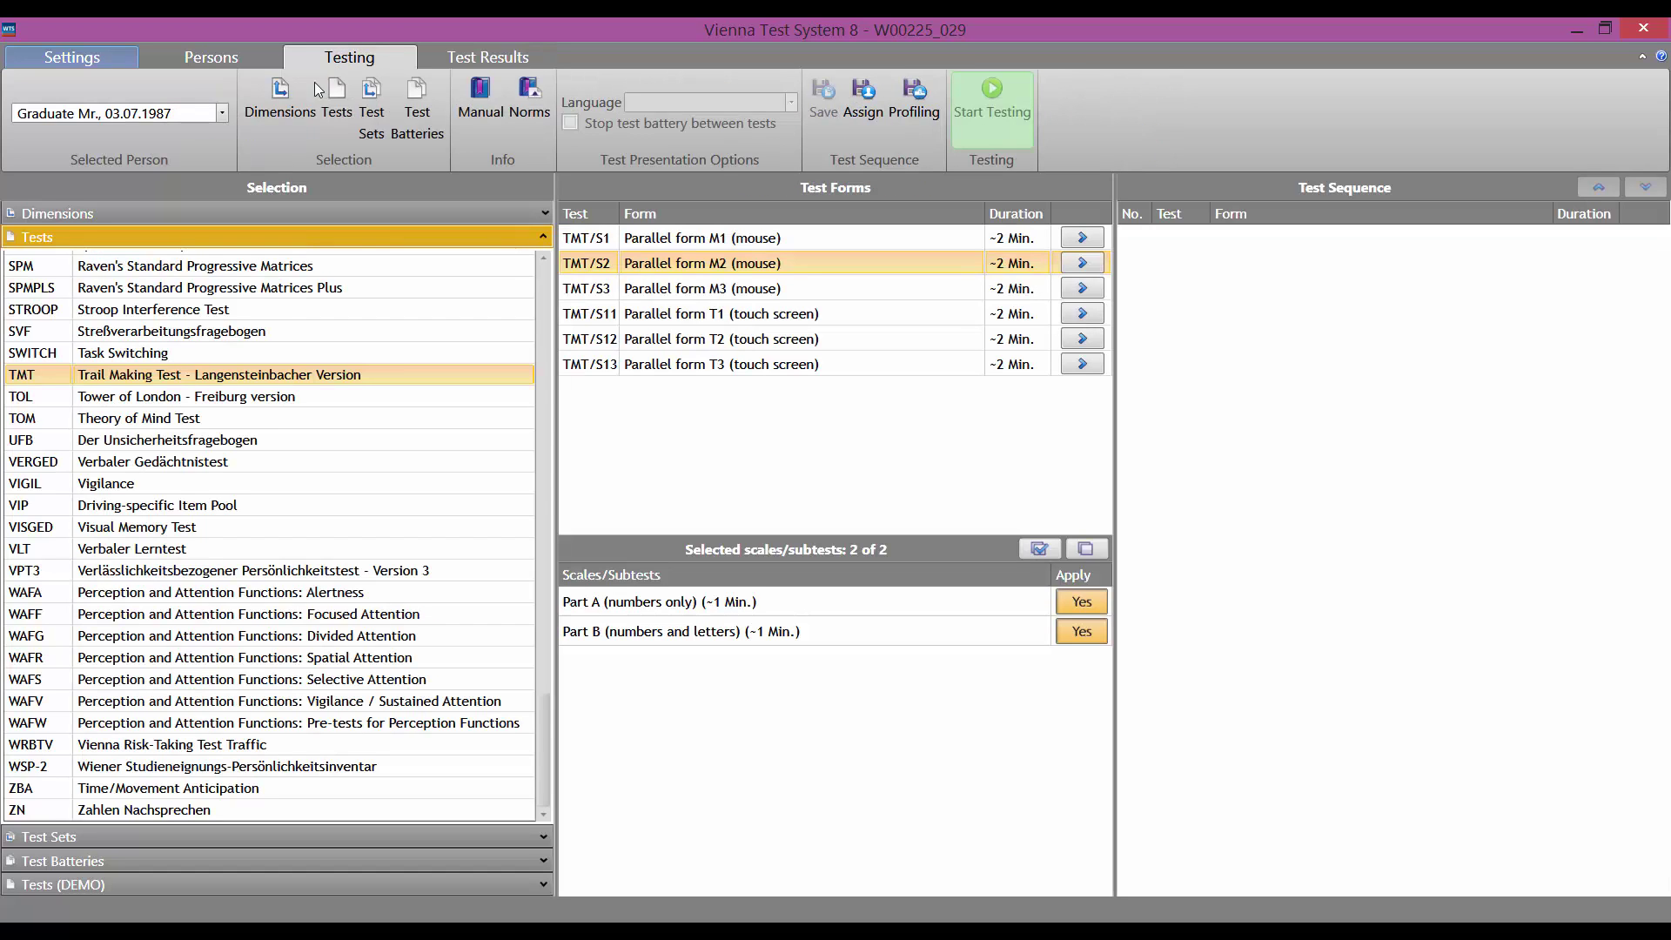
scroll(125, 575, up, 2)
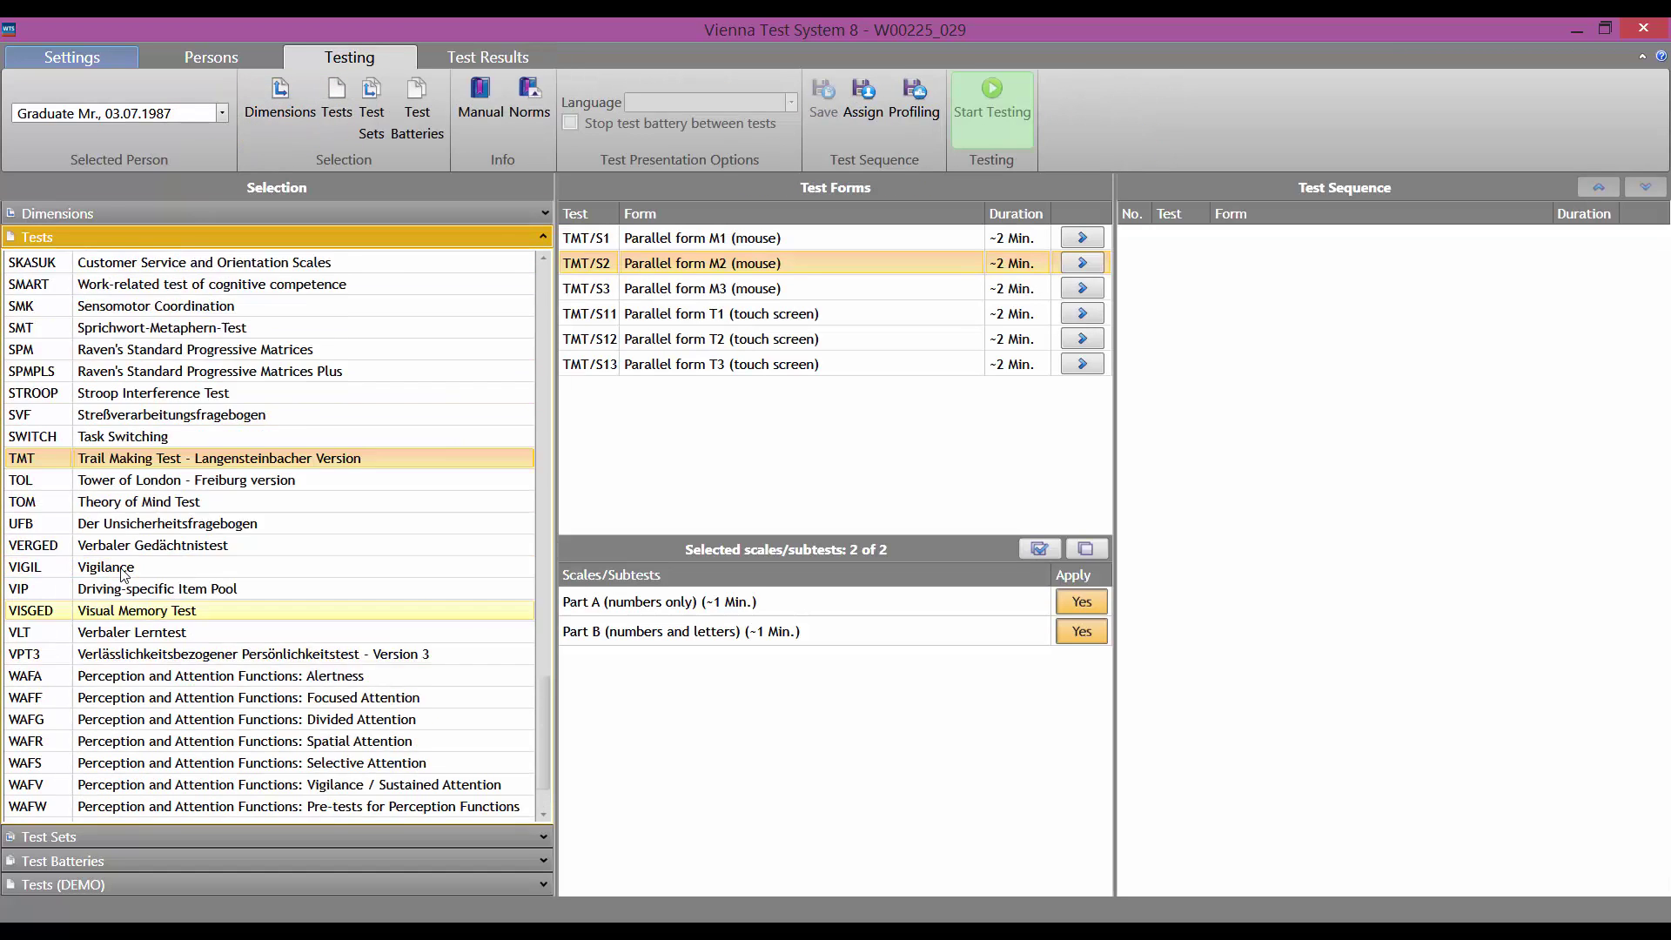
scroll(124, 574, up, 5)
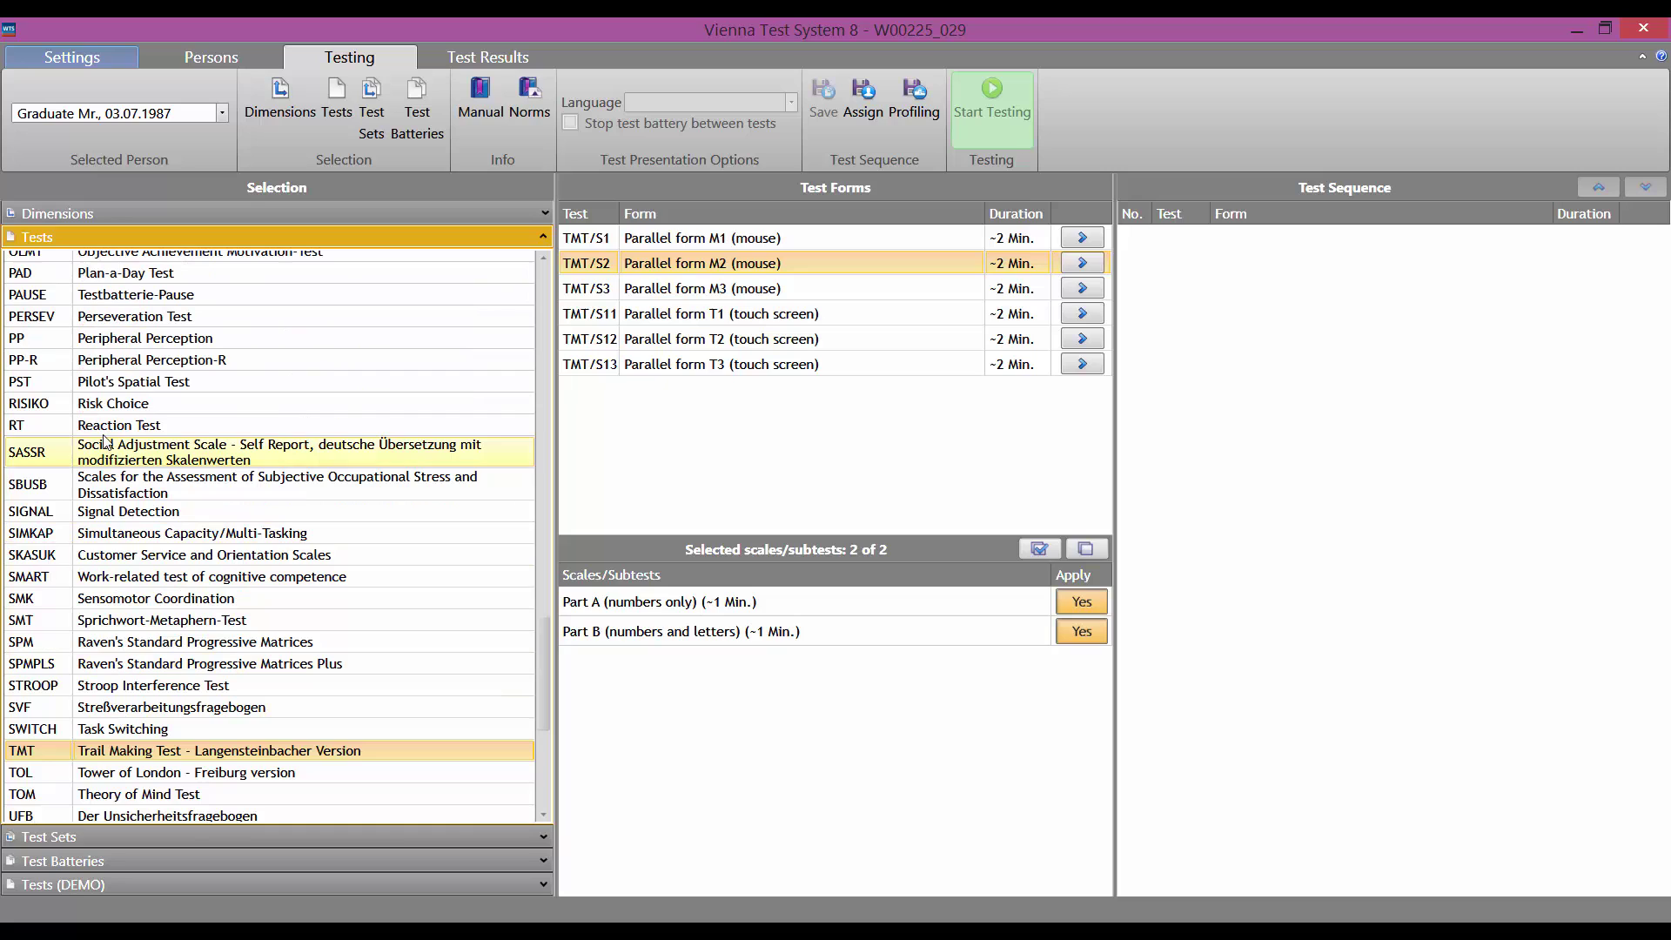
click(105, 425)
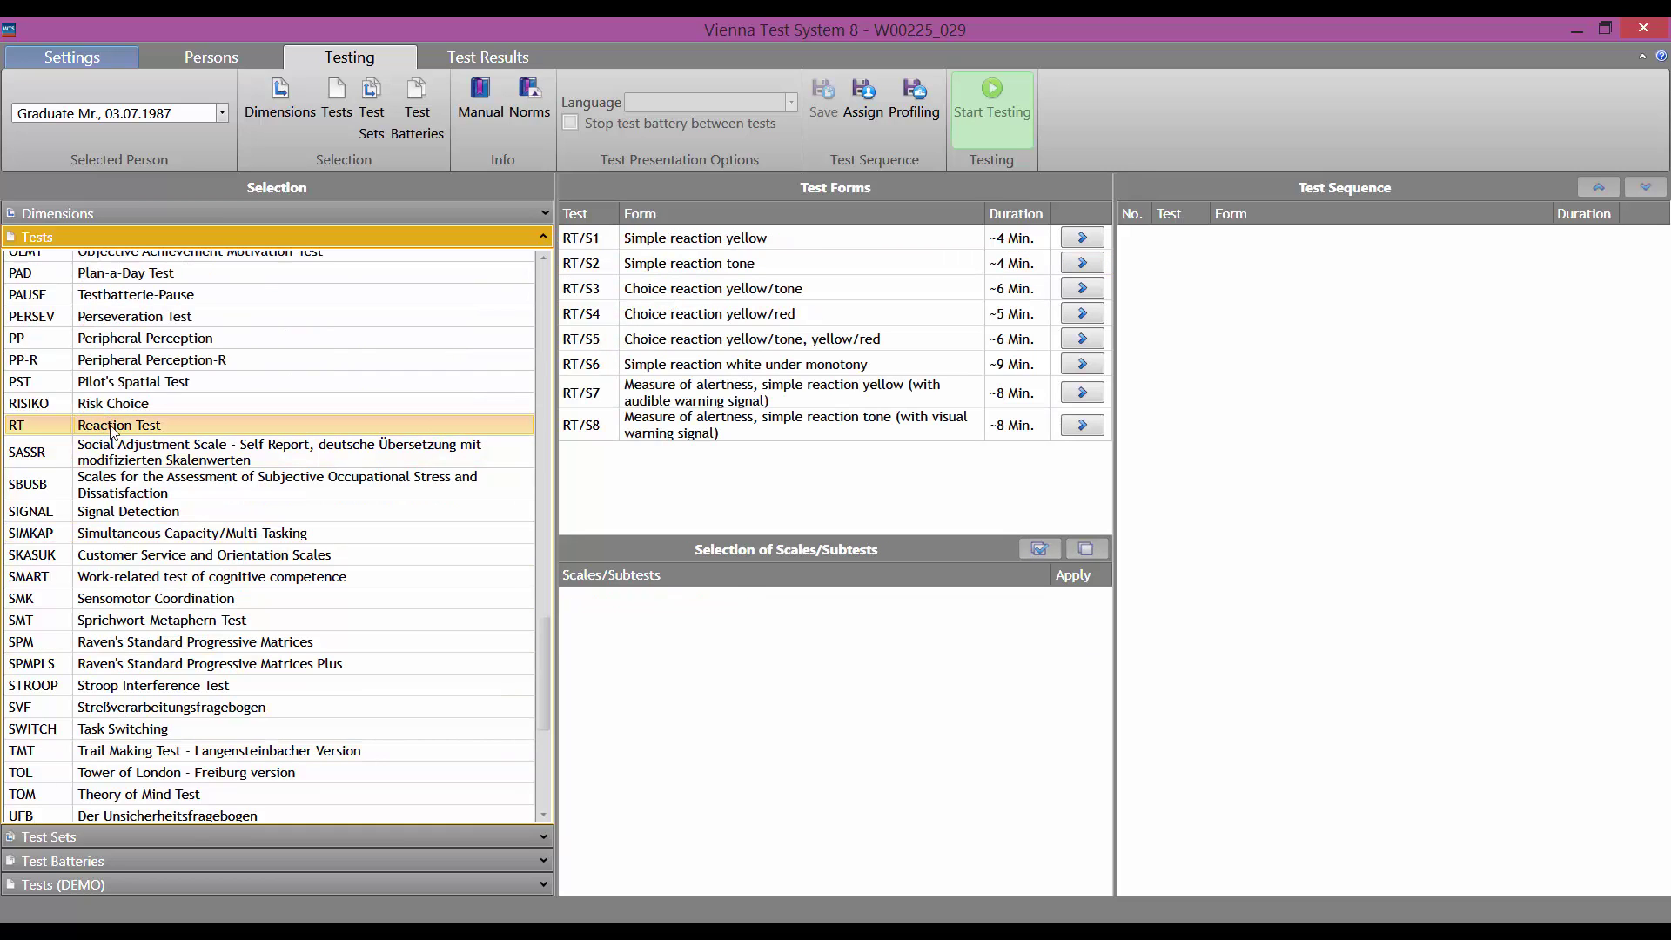
Show the Stroop S7 Representative norm sample (Selection based on Gender) male table, N=121
click(522, 94)
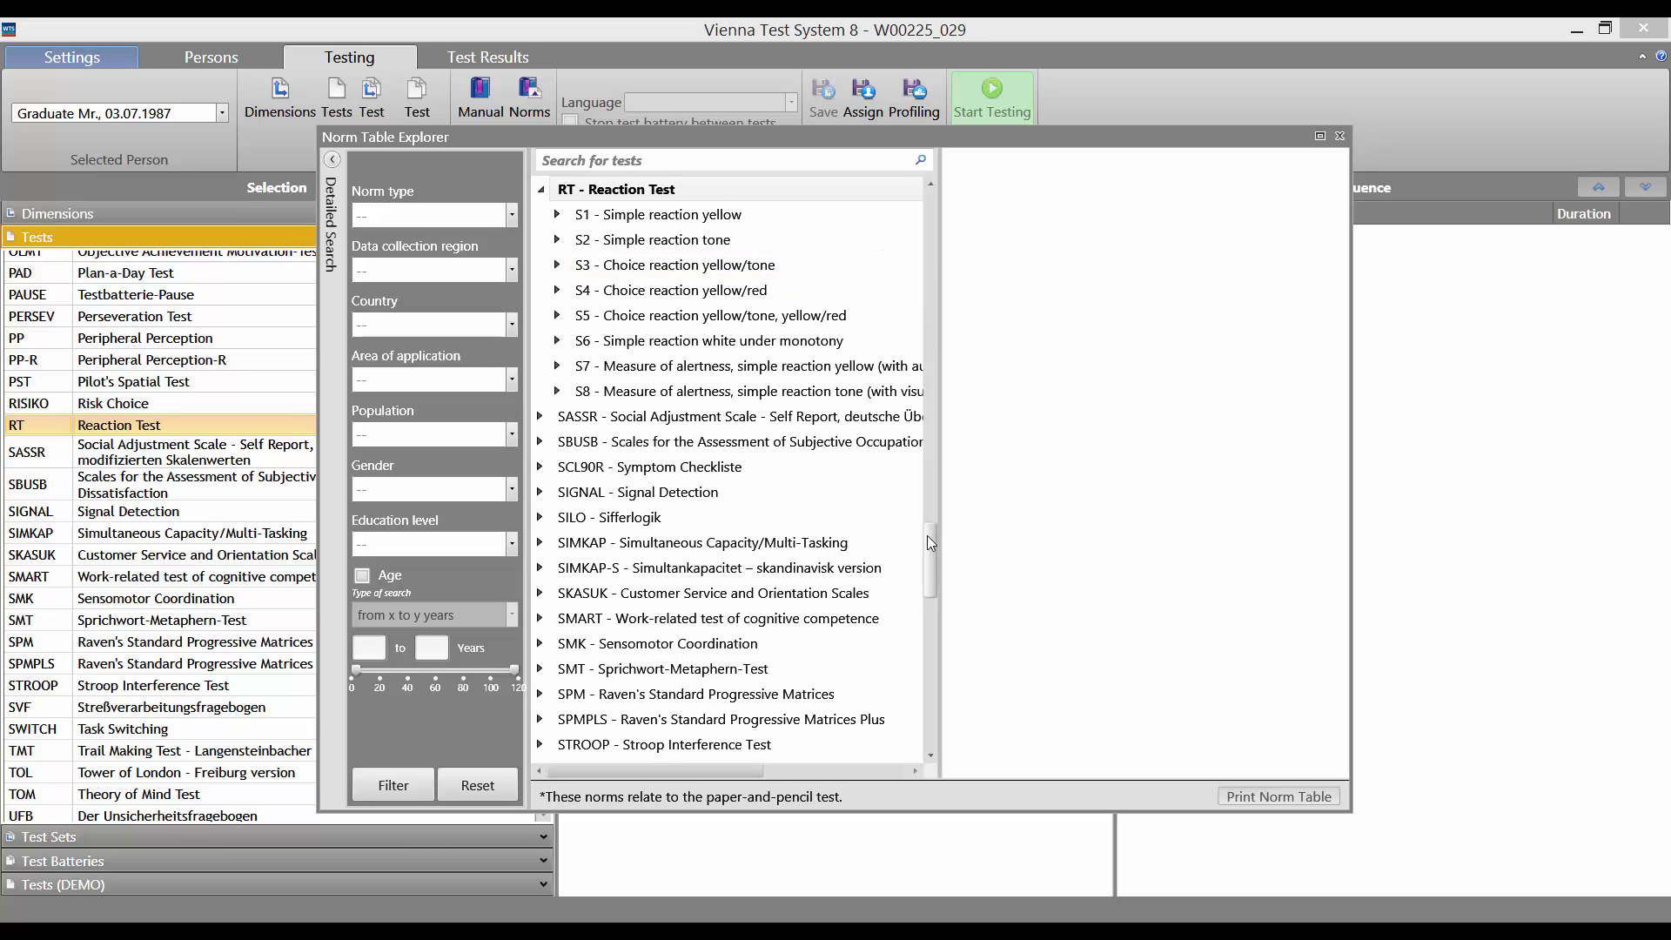
drag(927, 535, 929, 588)
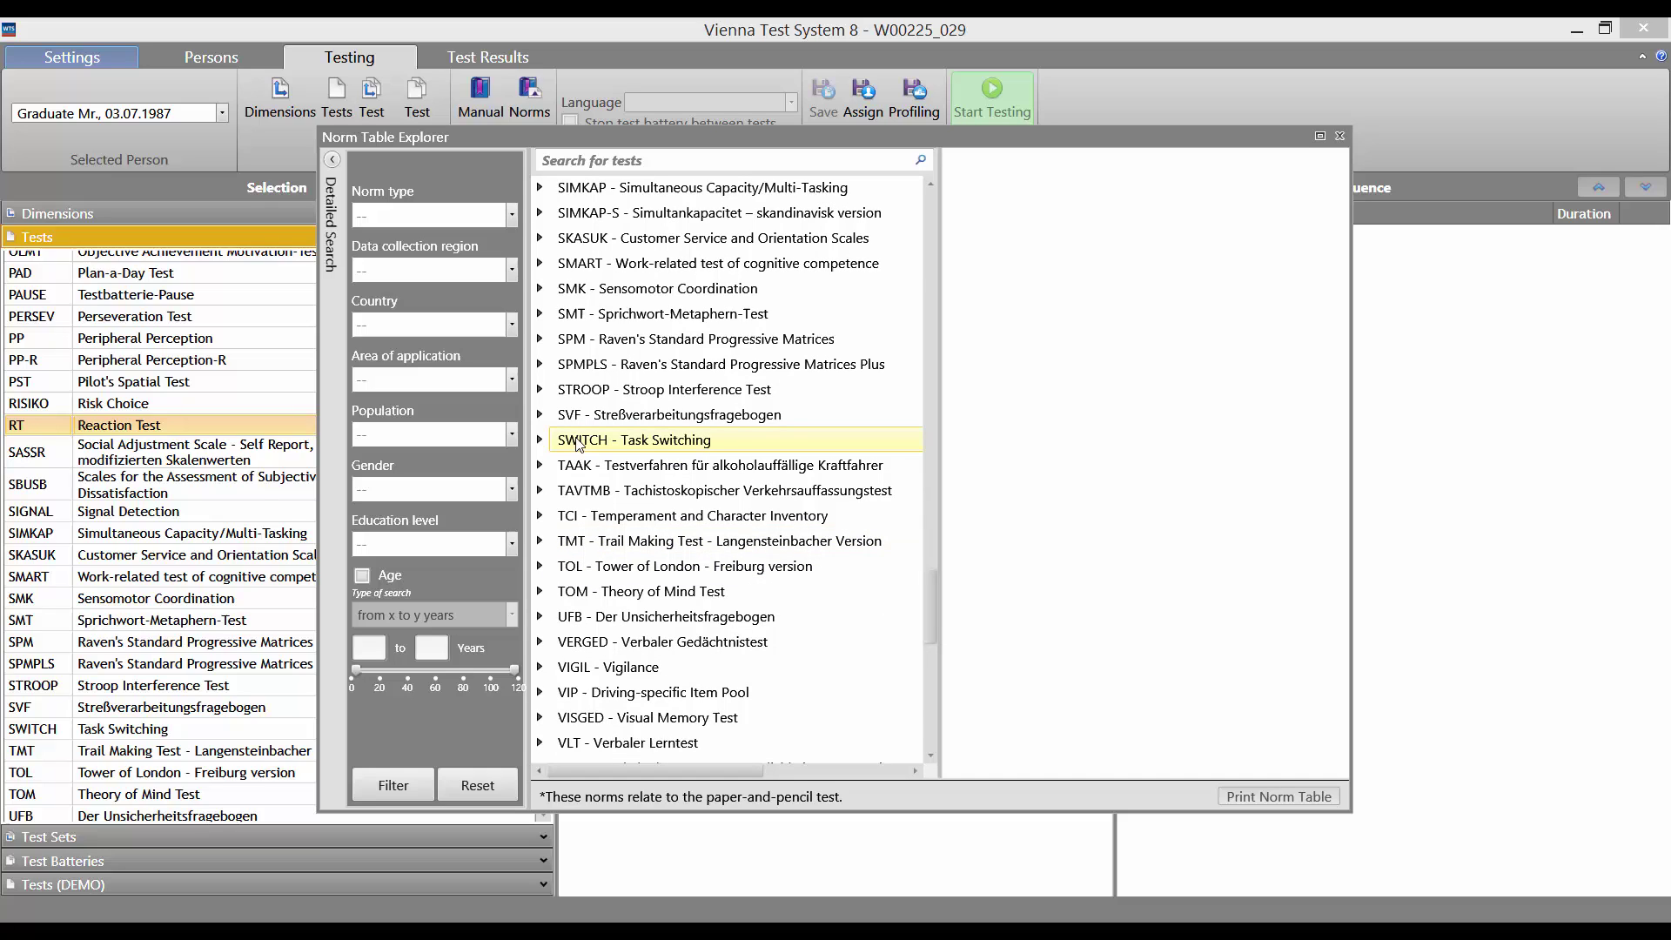
click(578, 398)
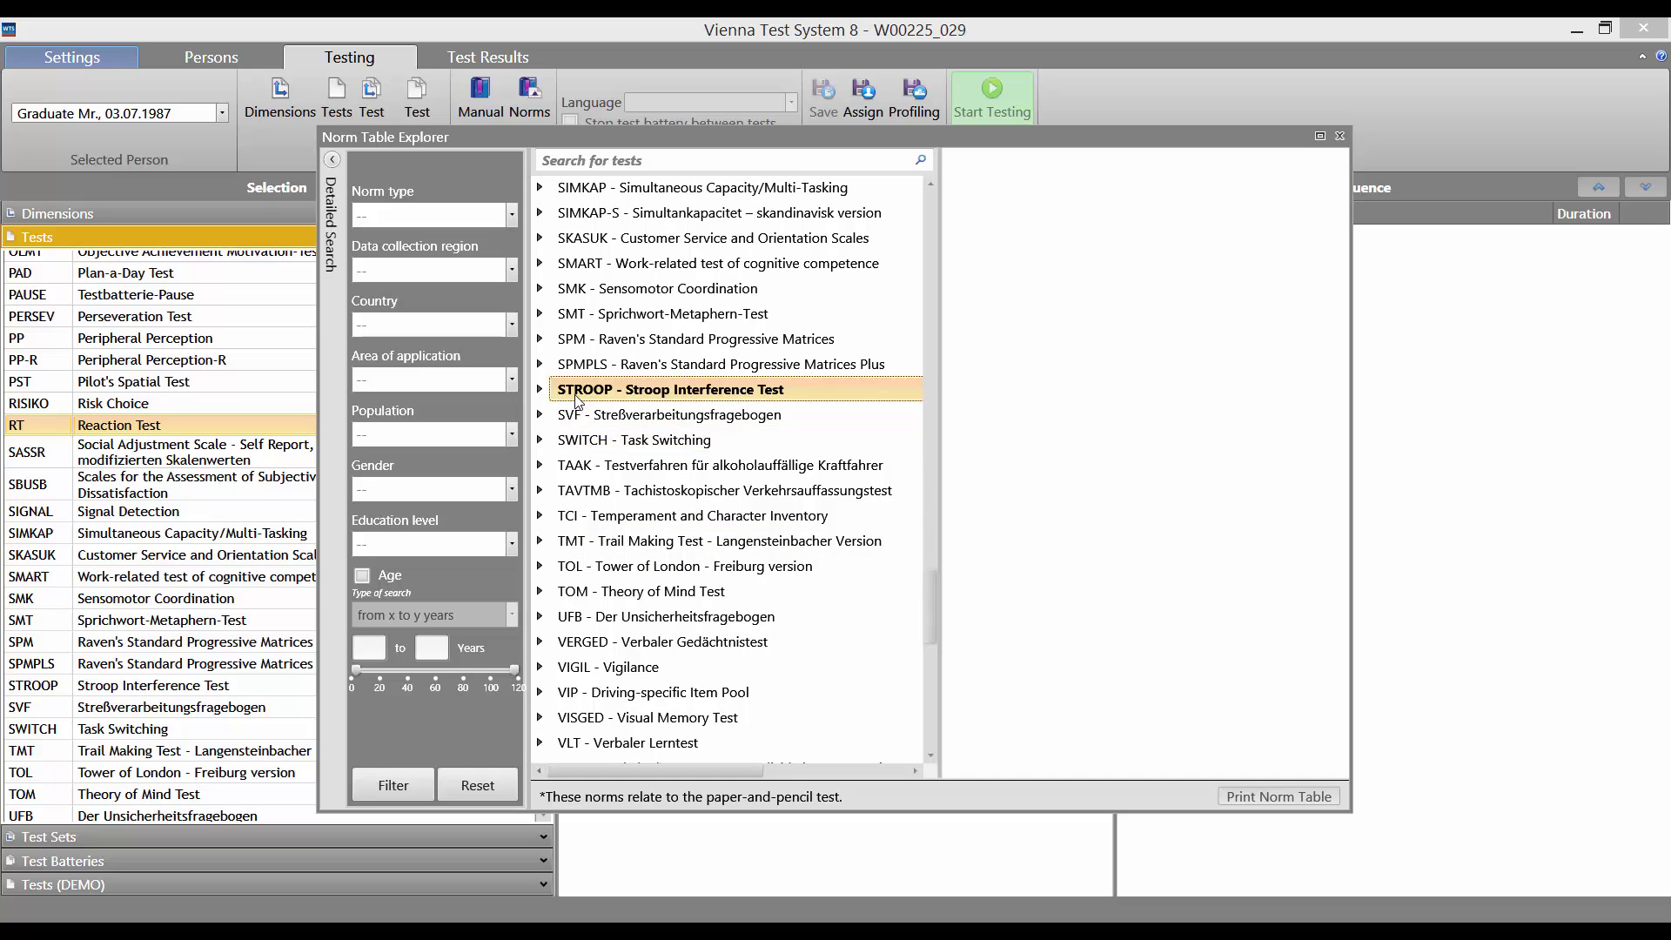
double_click(575, 400)
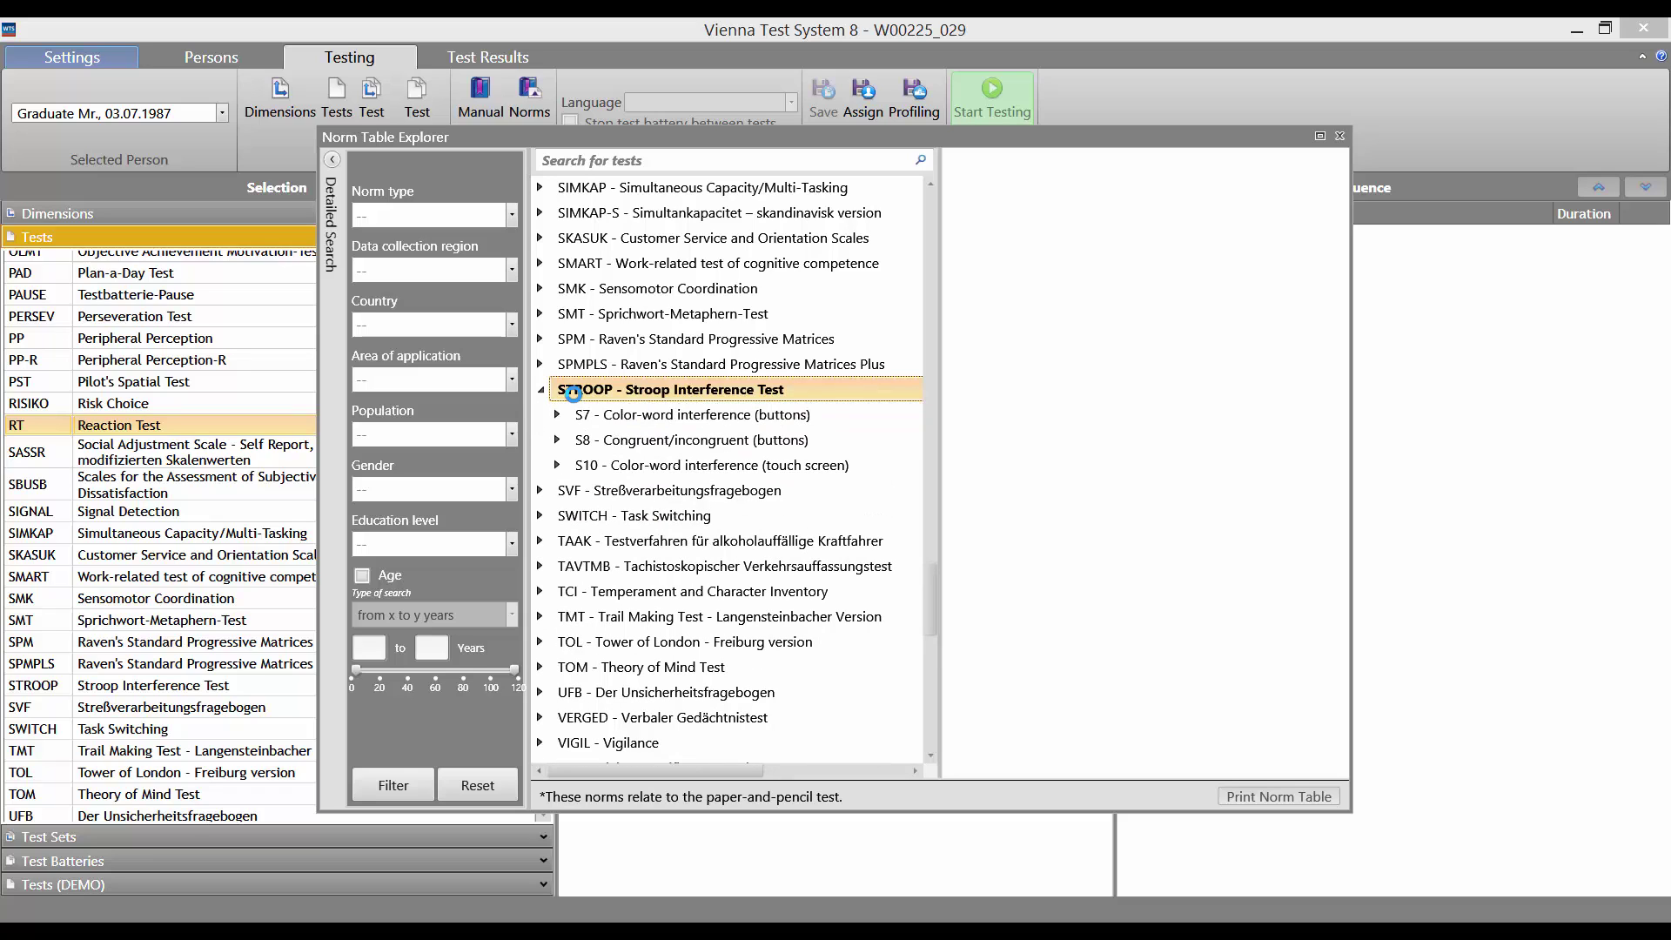
click(557, 415)
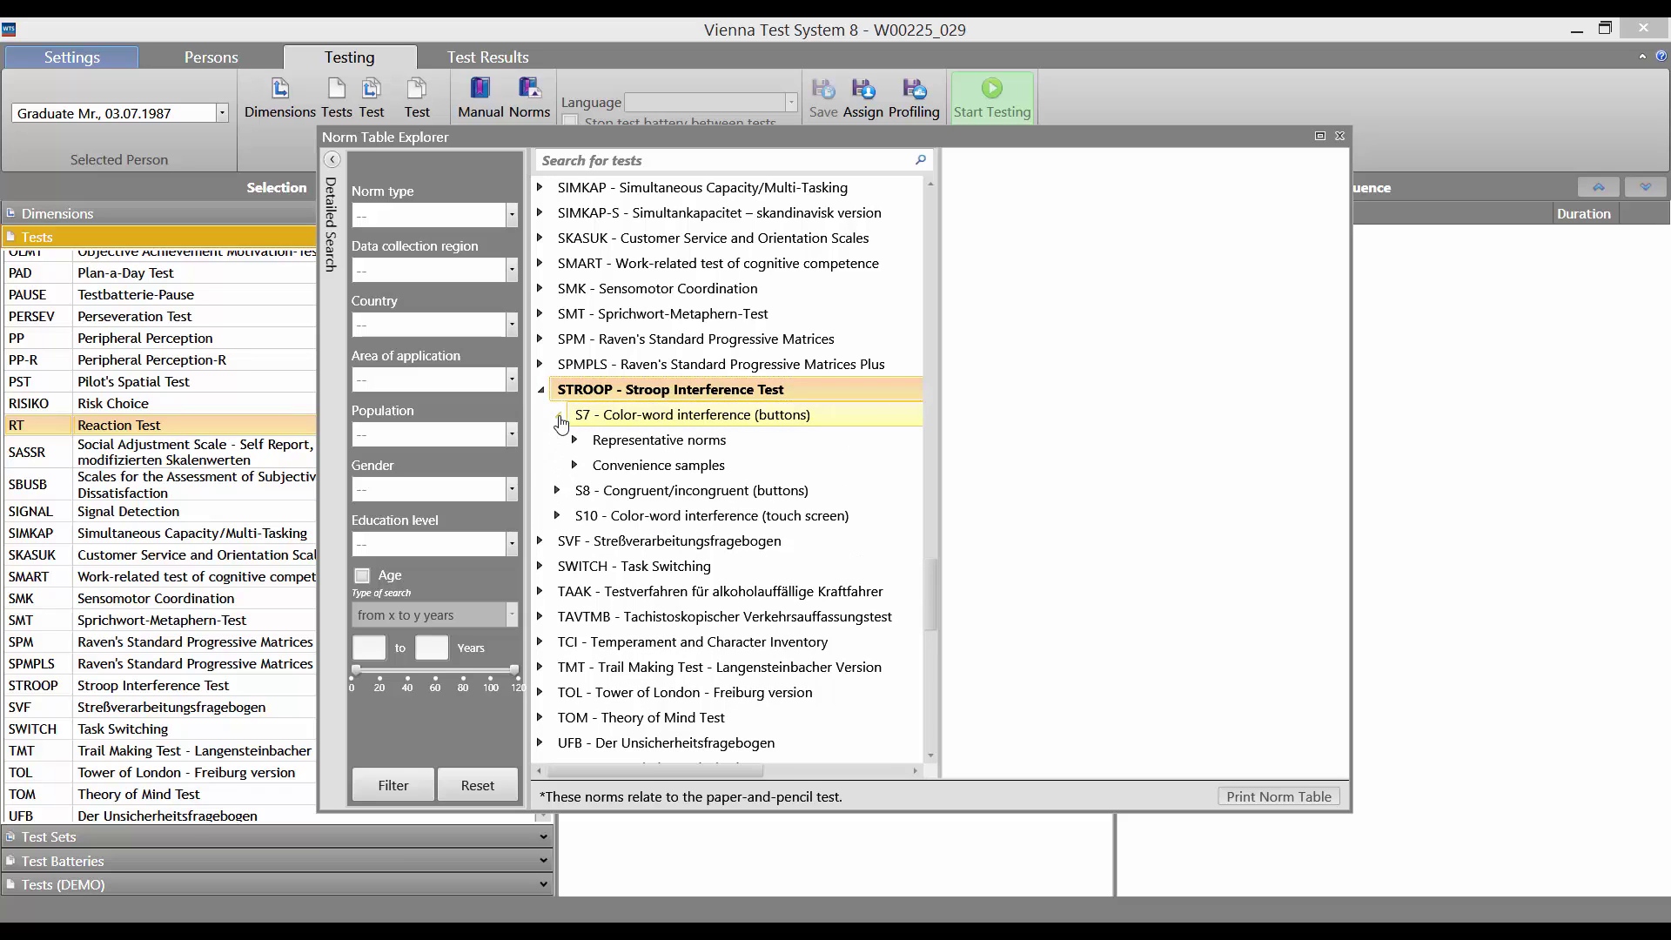
click(575, 441)
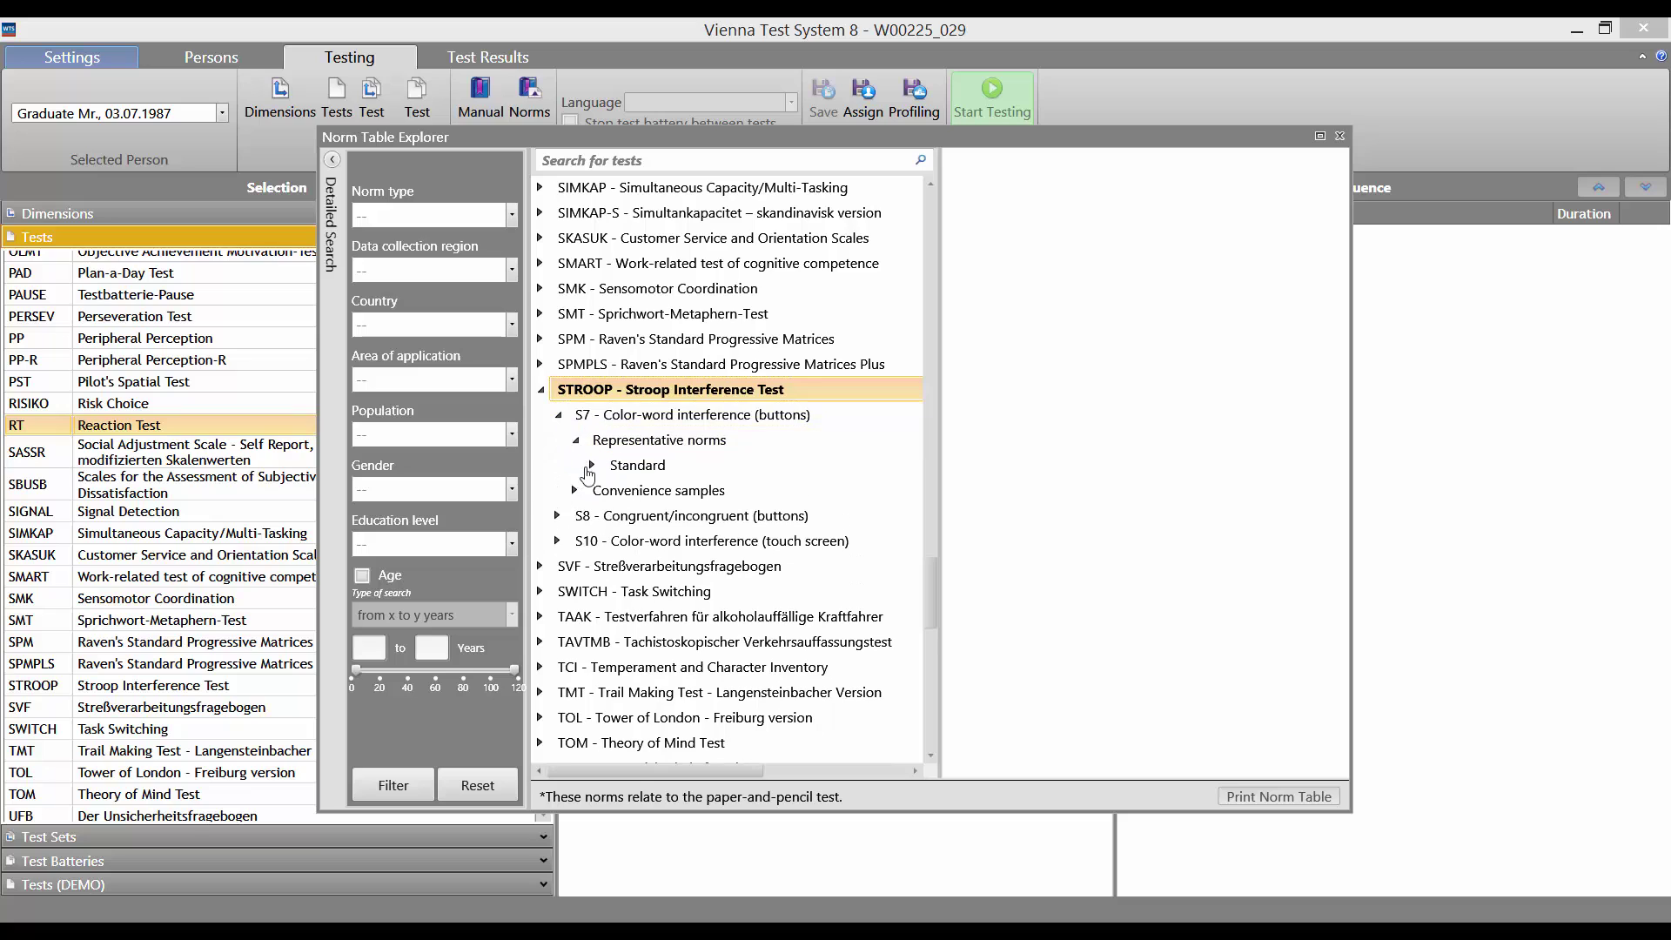
click(592, 467)
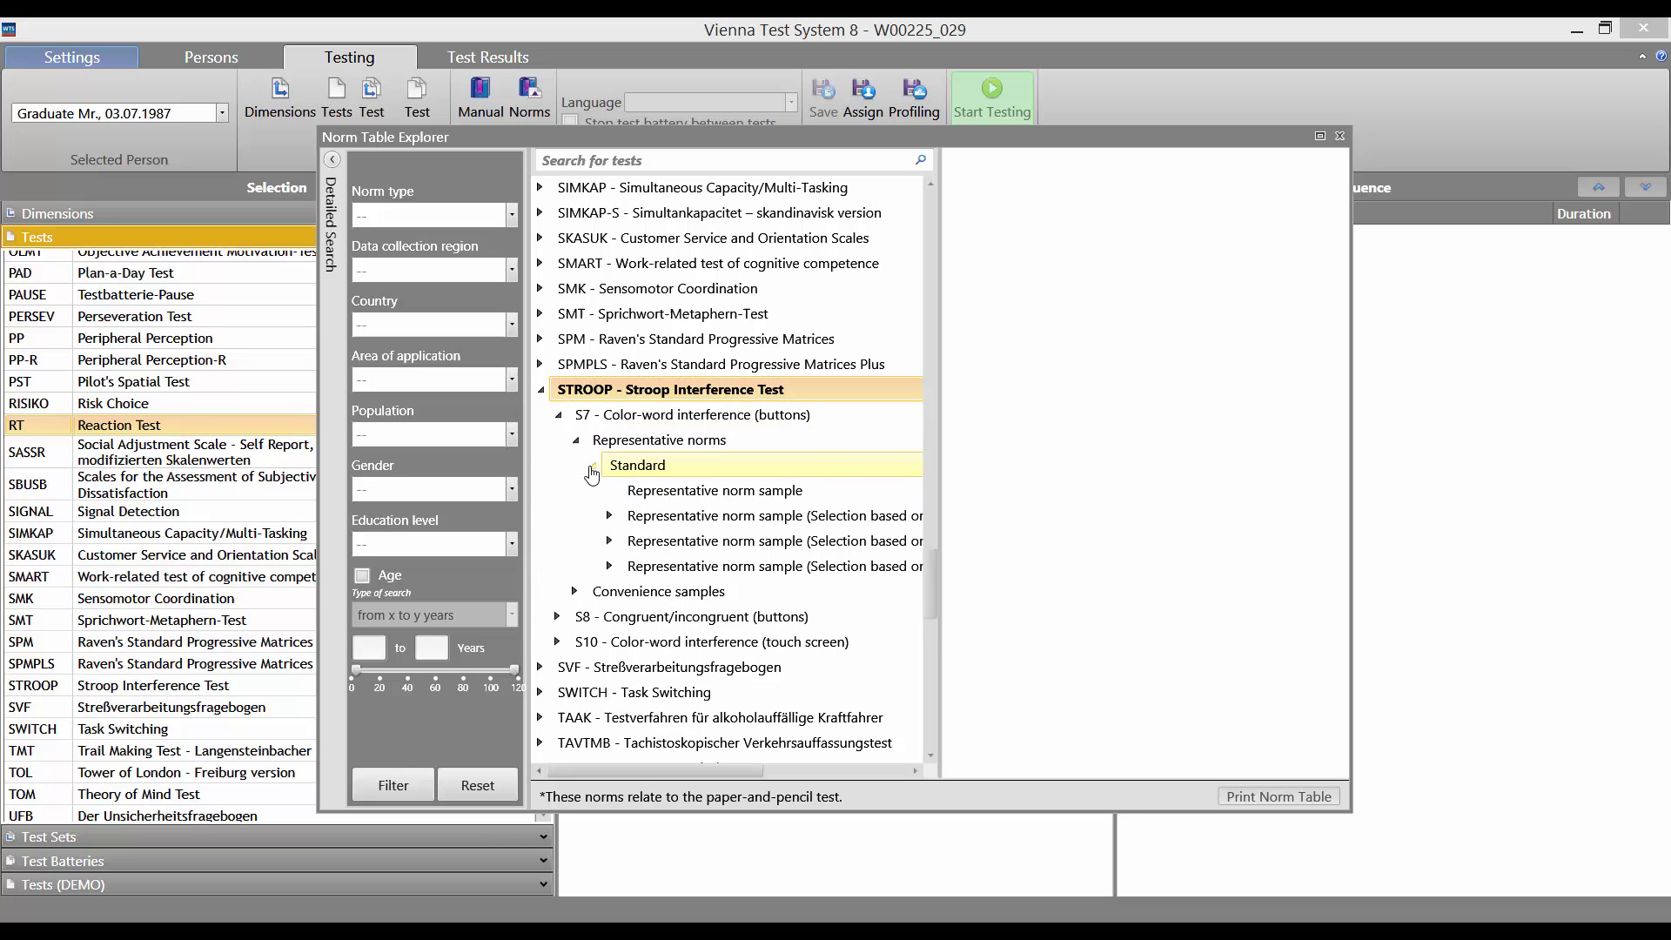
click(610, 517)
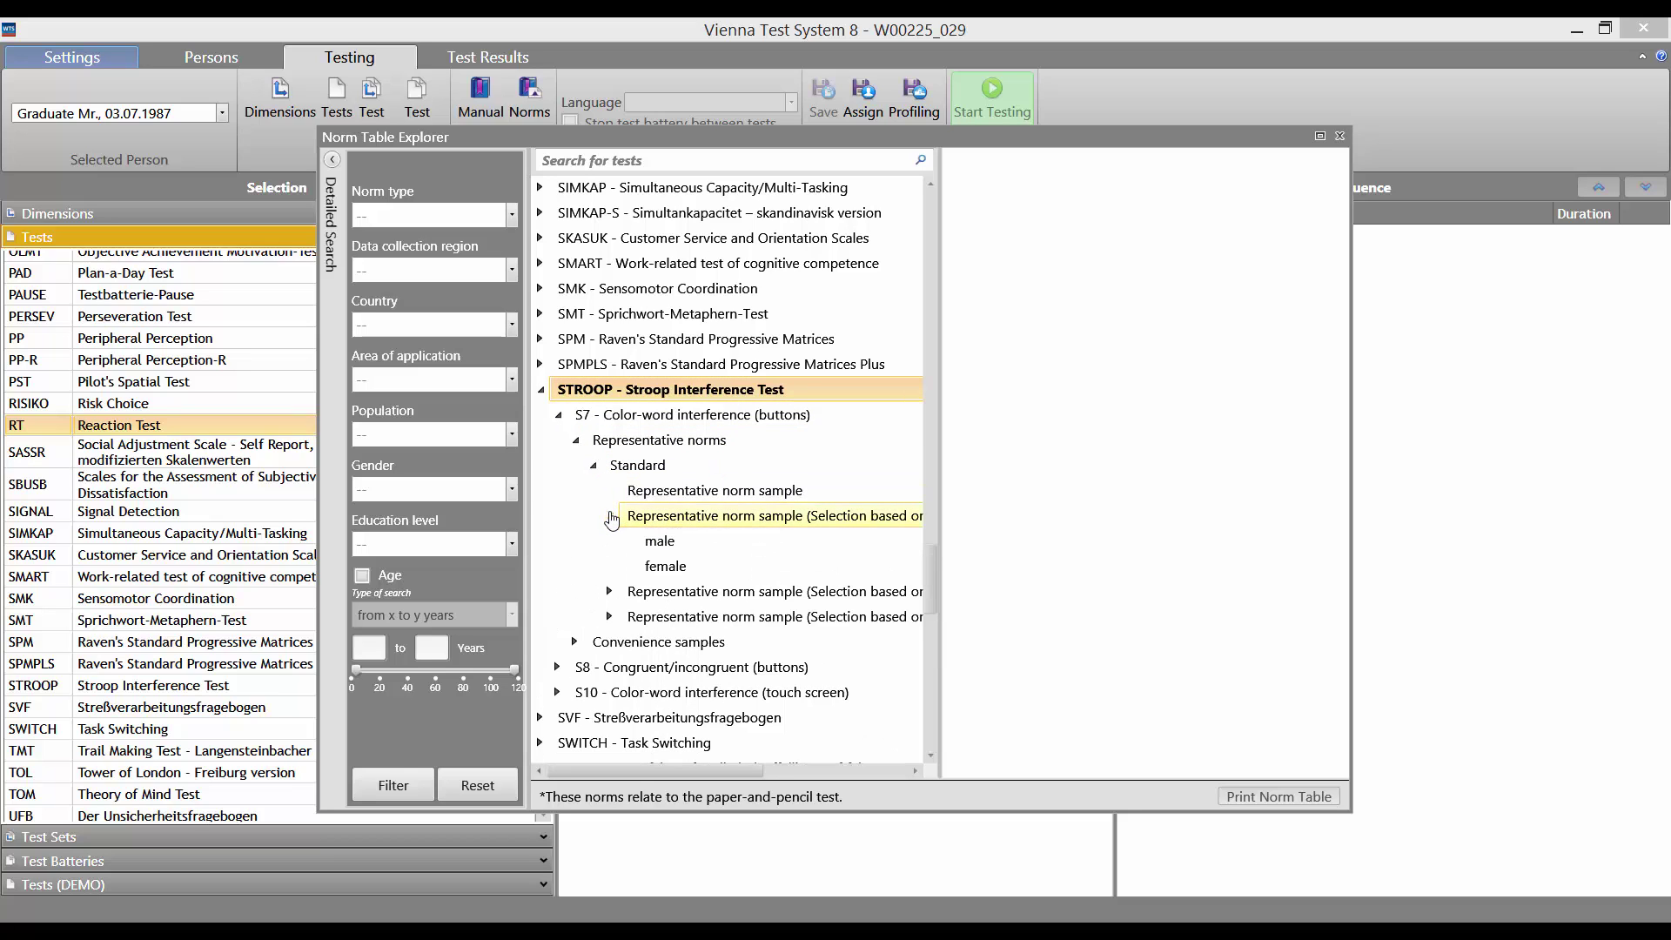
click(659, 542)
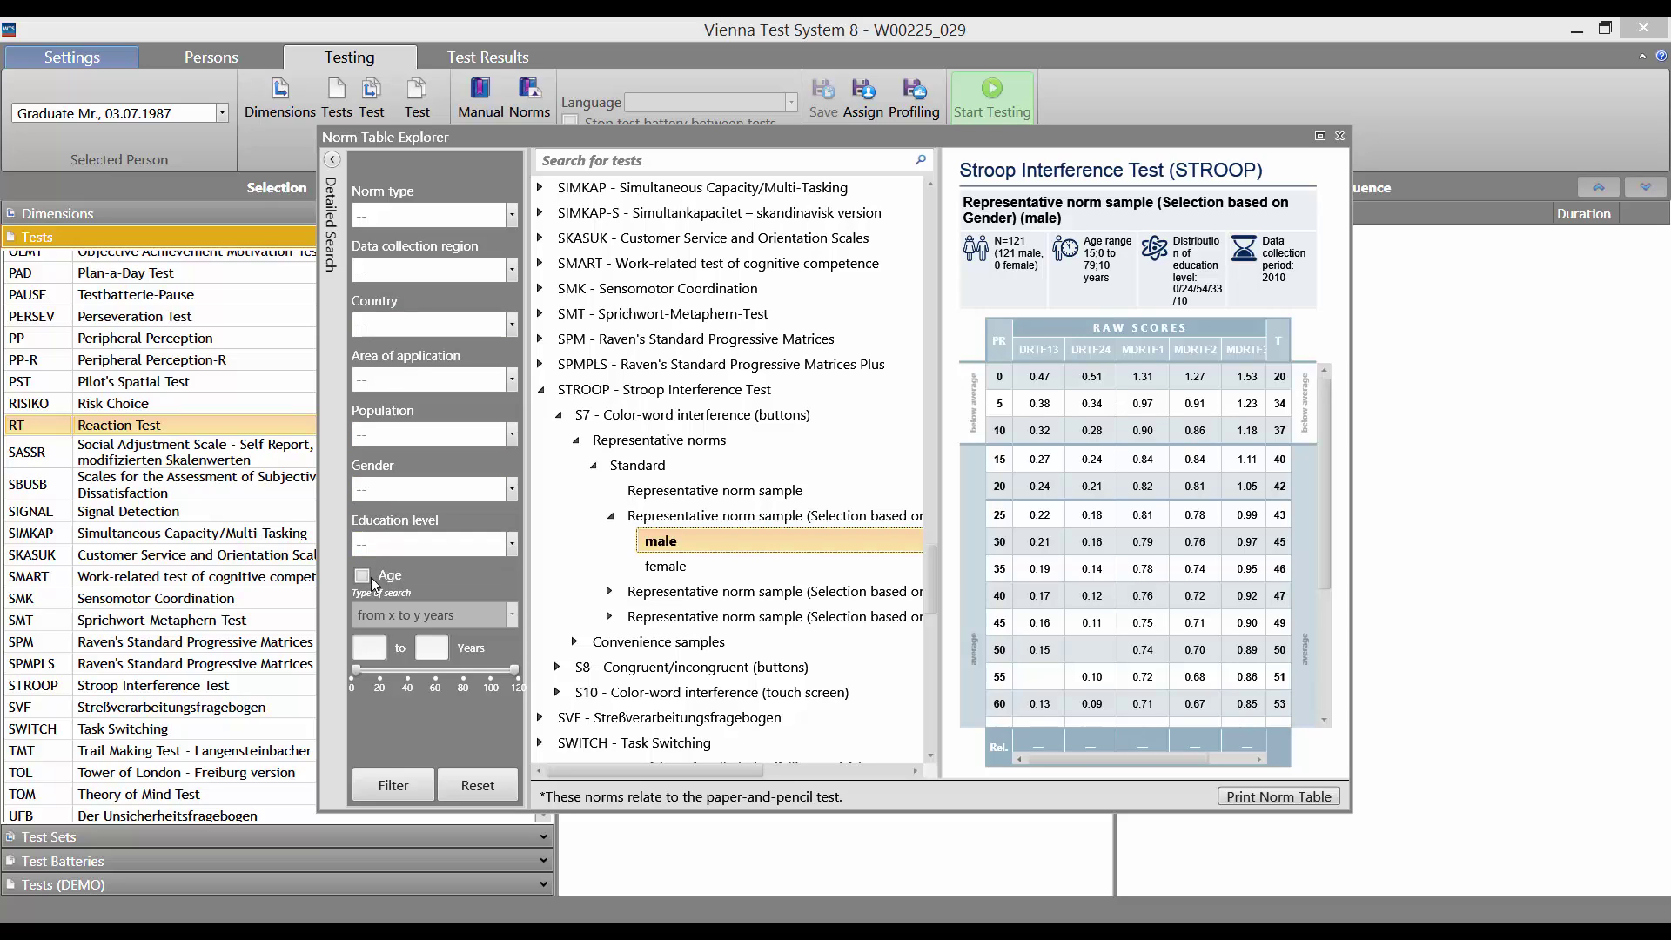
Filter the detailed search to male gender and ages 19 to 35
click(513, 493)
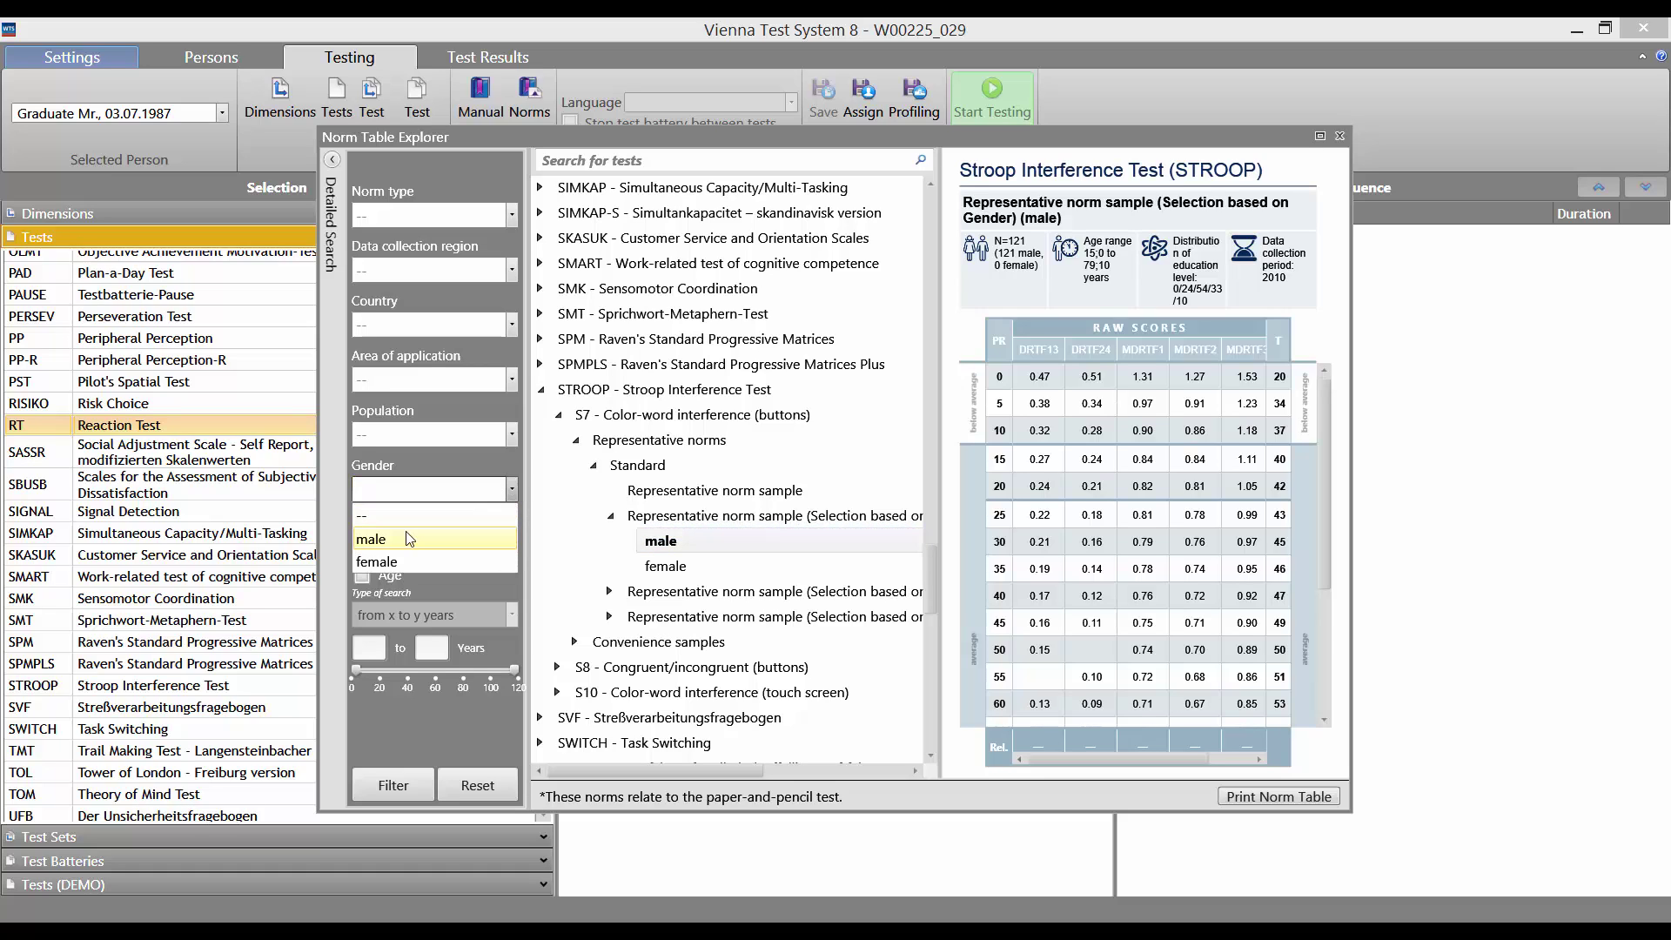
click(407, 538)
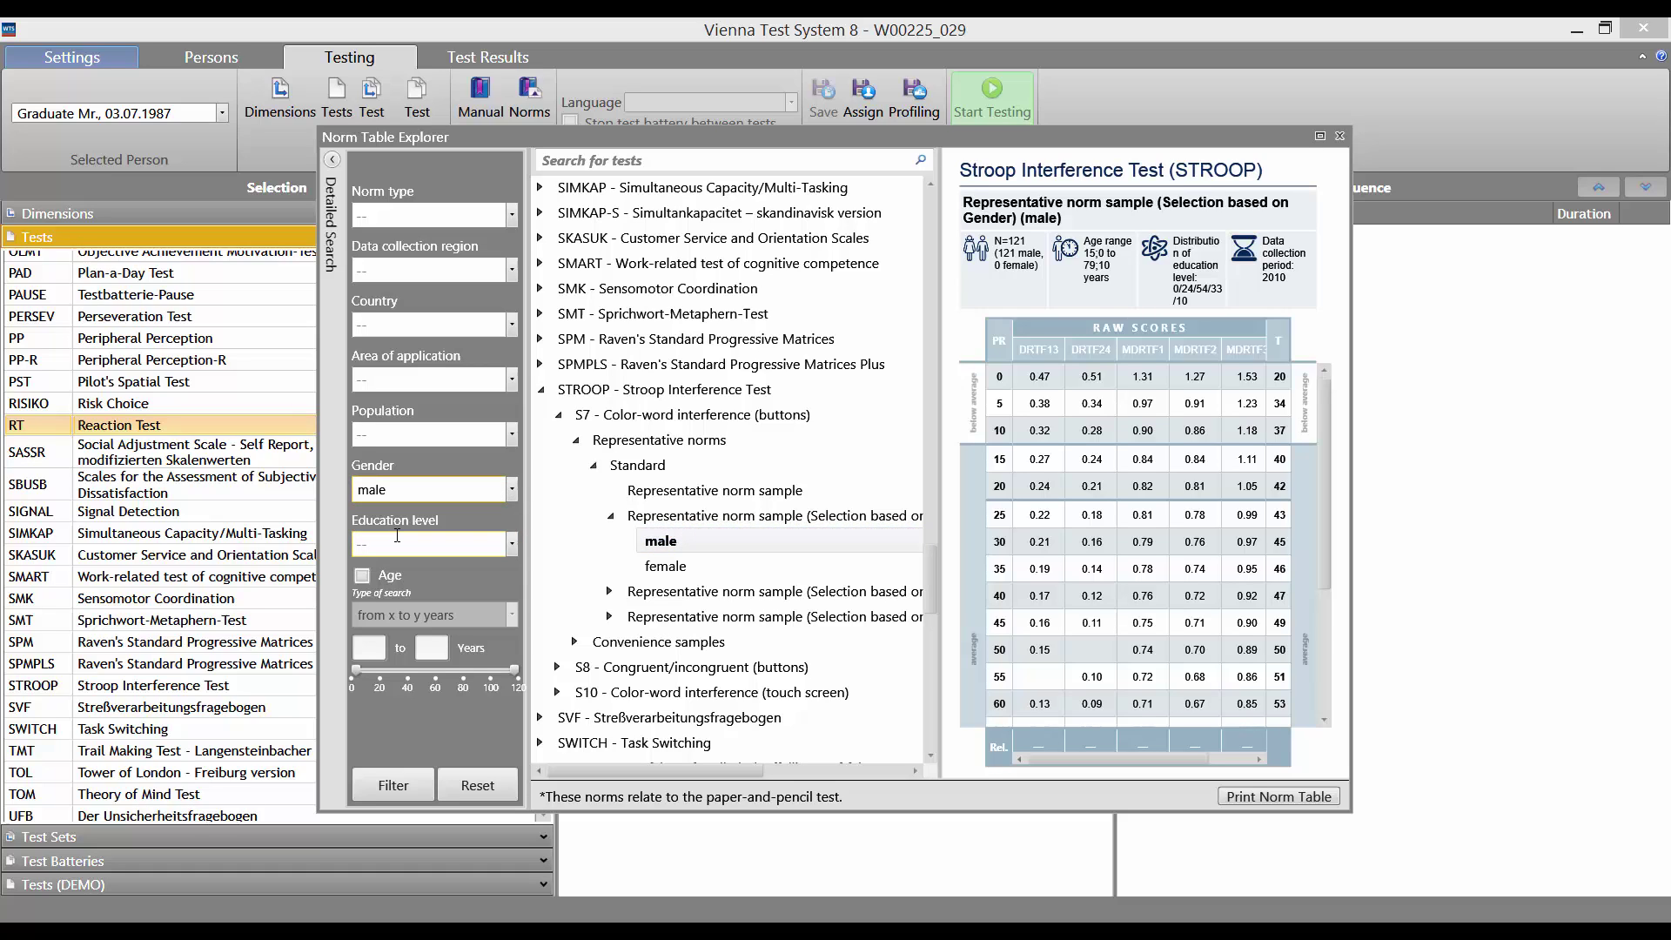
click(362, 577)
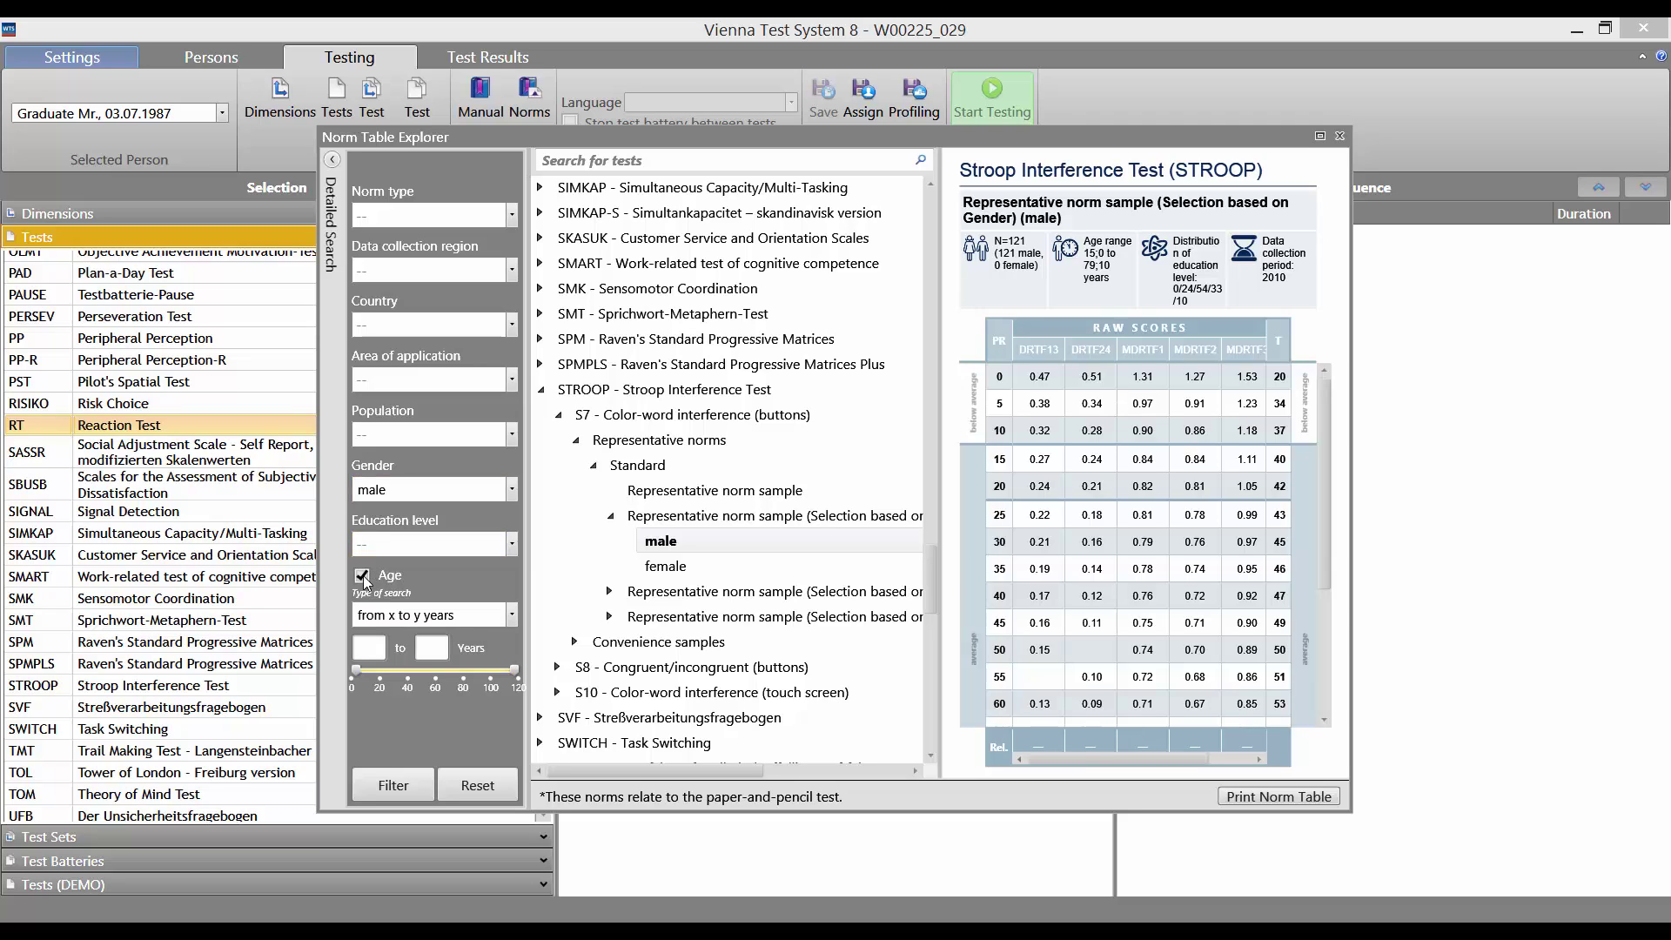
mouse_move(356, 672)
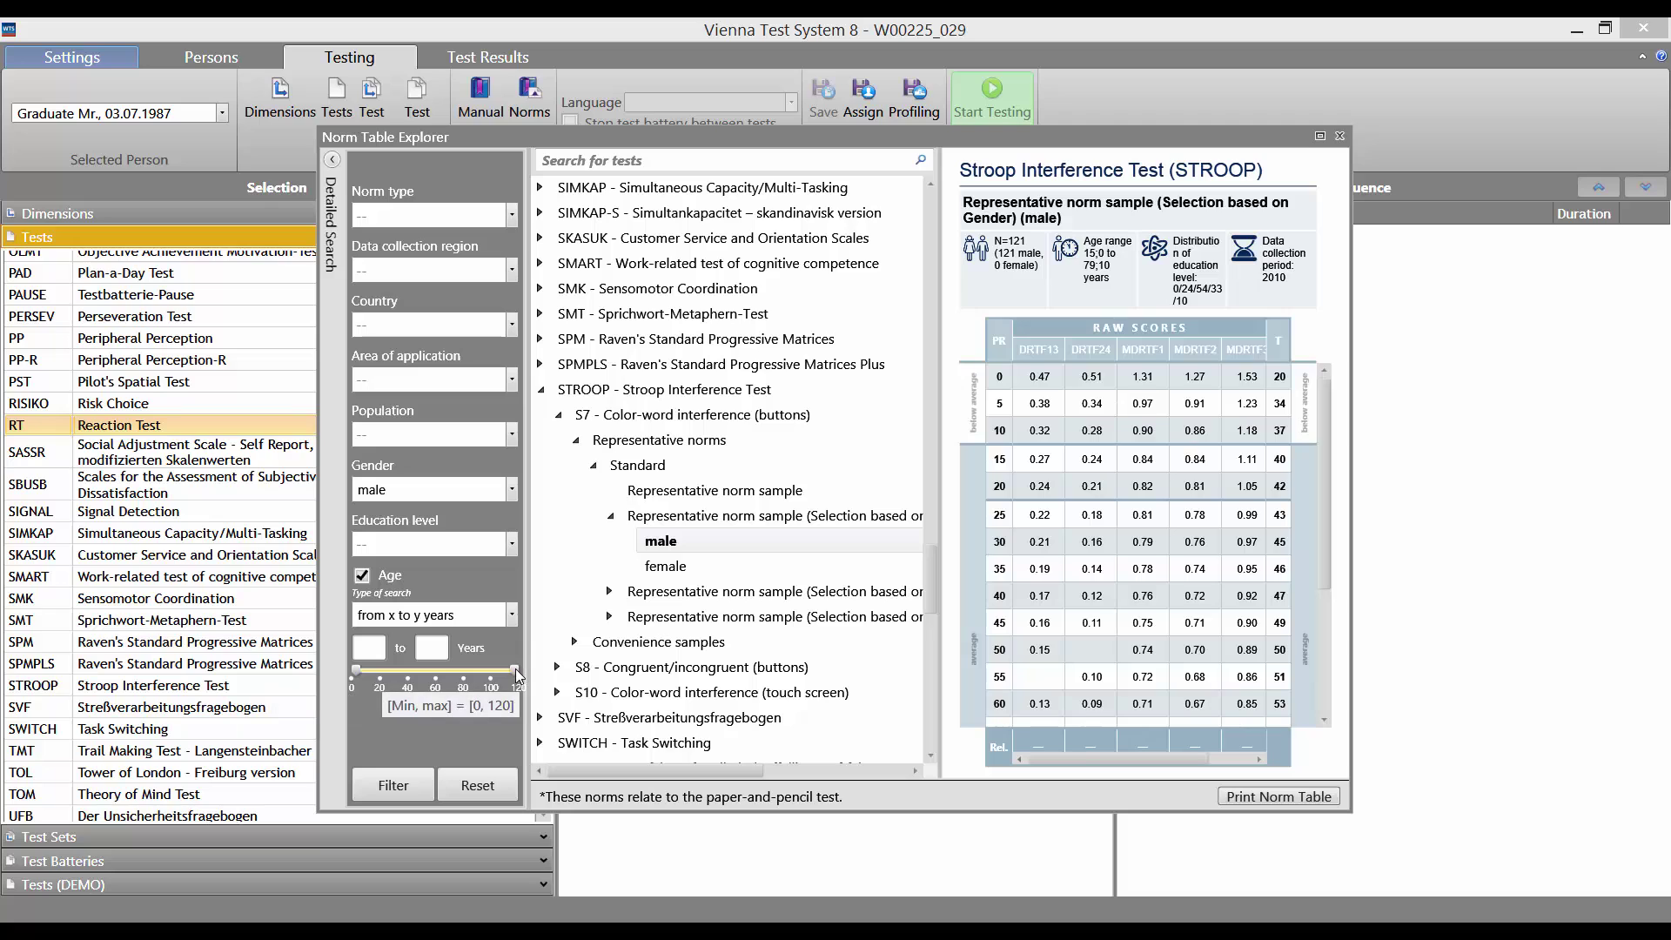
drag(489, 676, 440, 672)
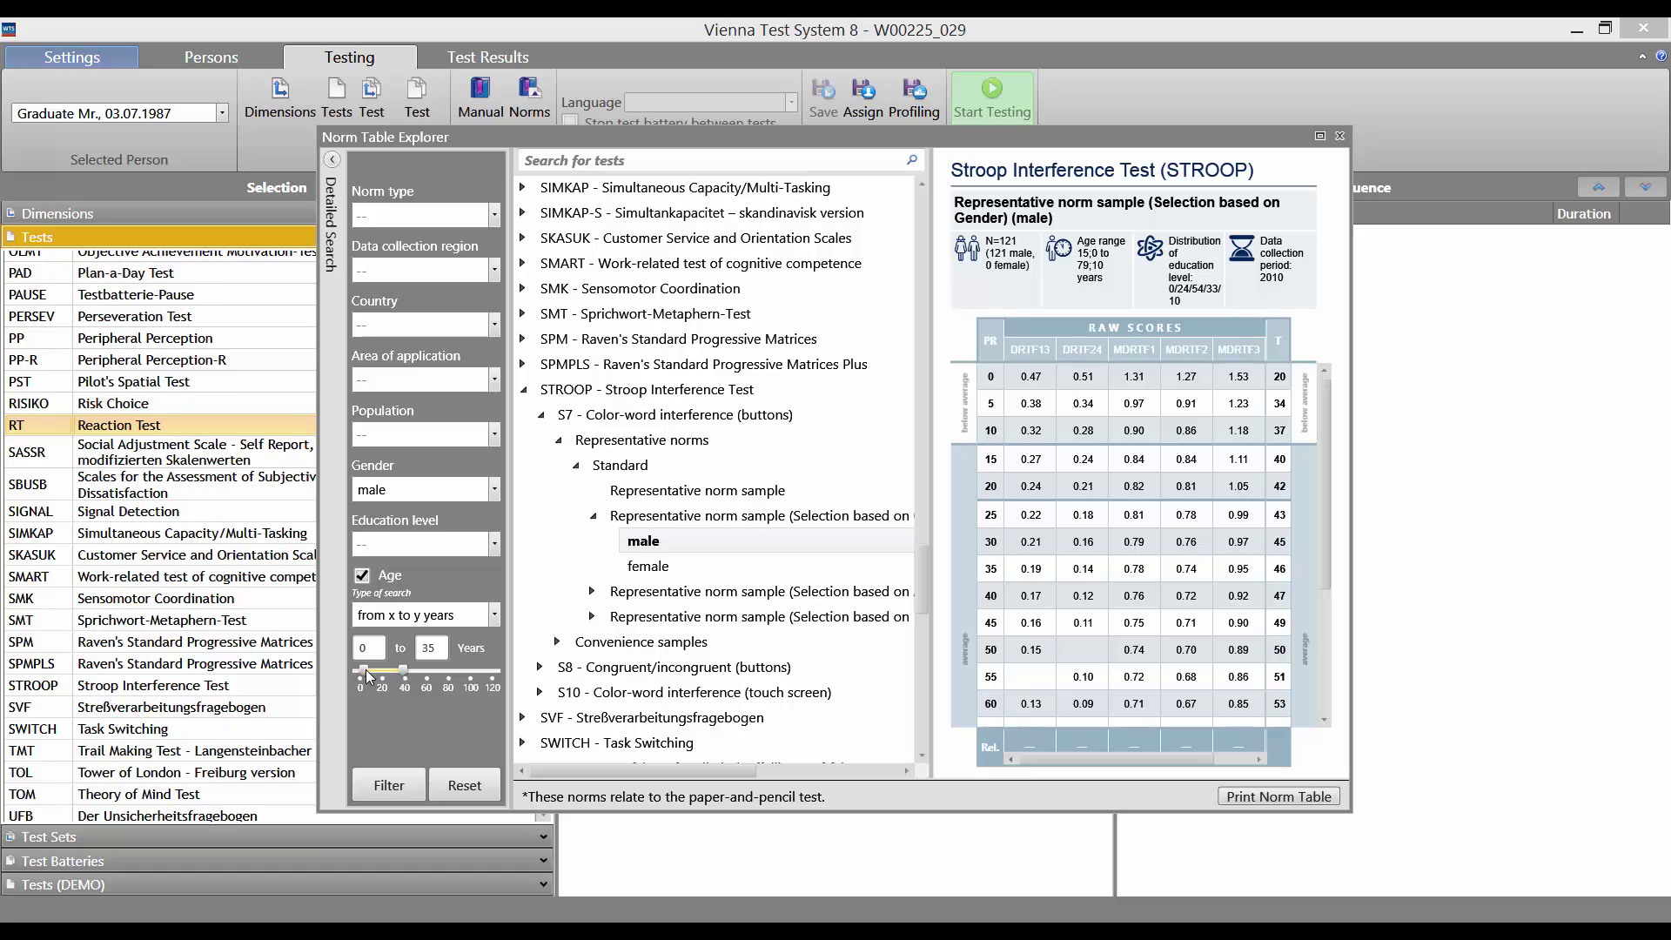
drag(367, 672, 375, 673)
Apply the filters and open BAI > All other forms > Convenience samples > Standard > Neuro > Adults (26-35 Years, male)
click(396, 783)
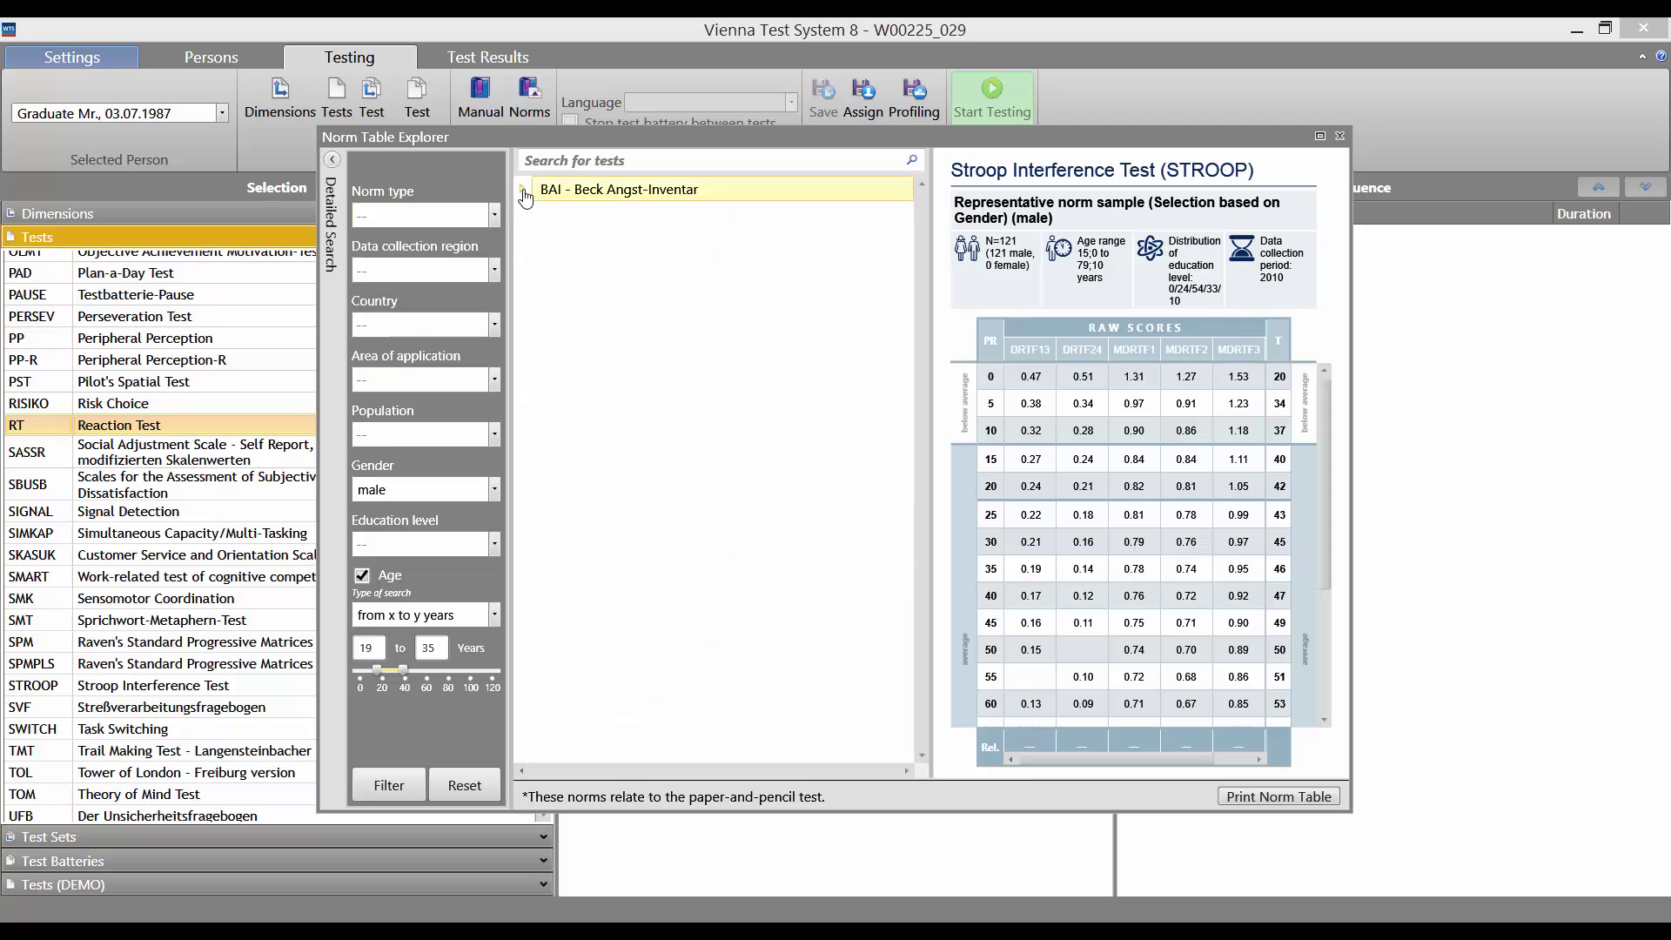
click(525, 193)
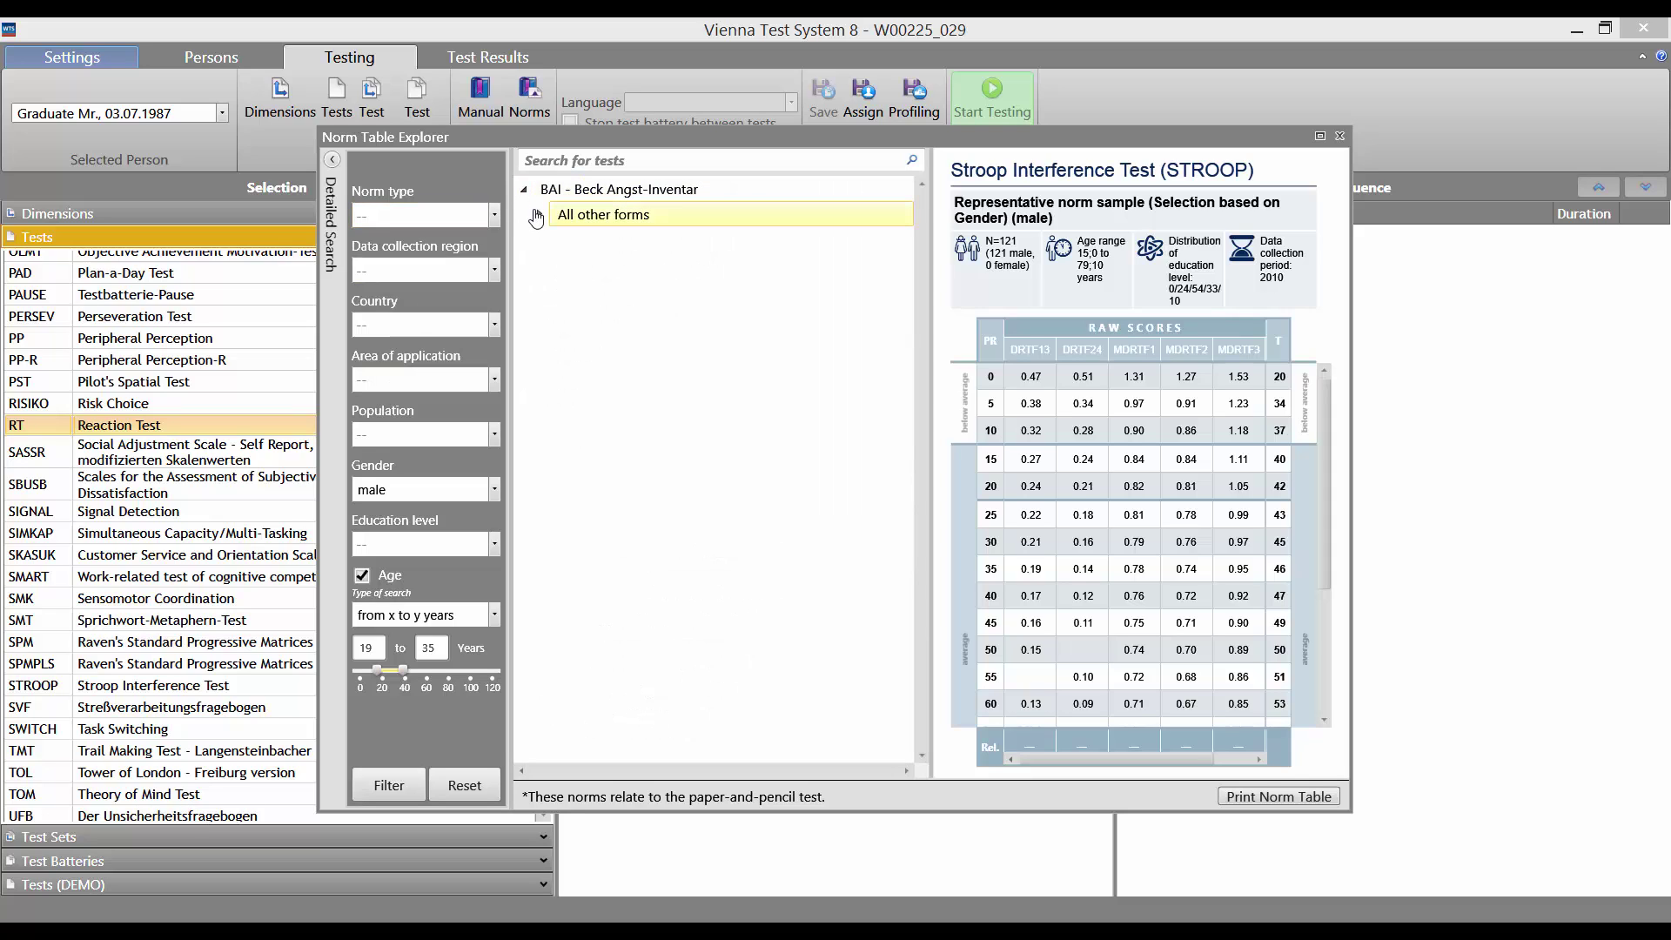
click(540, 217)
click(557, 240)
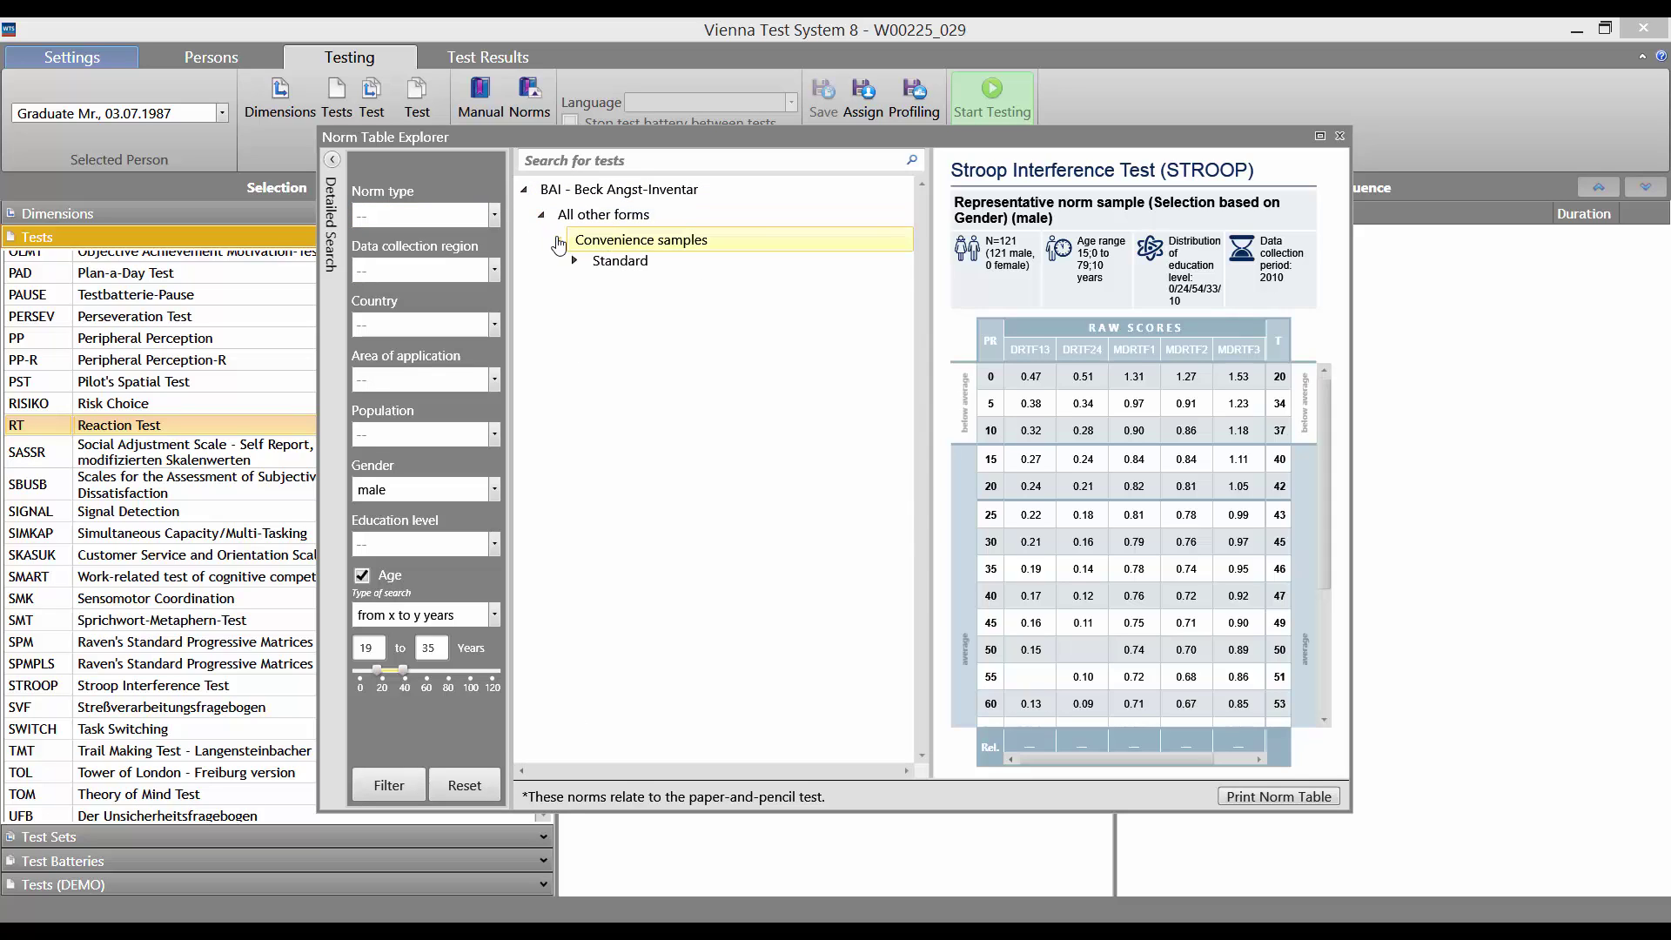
click(574, 265)
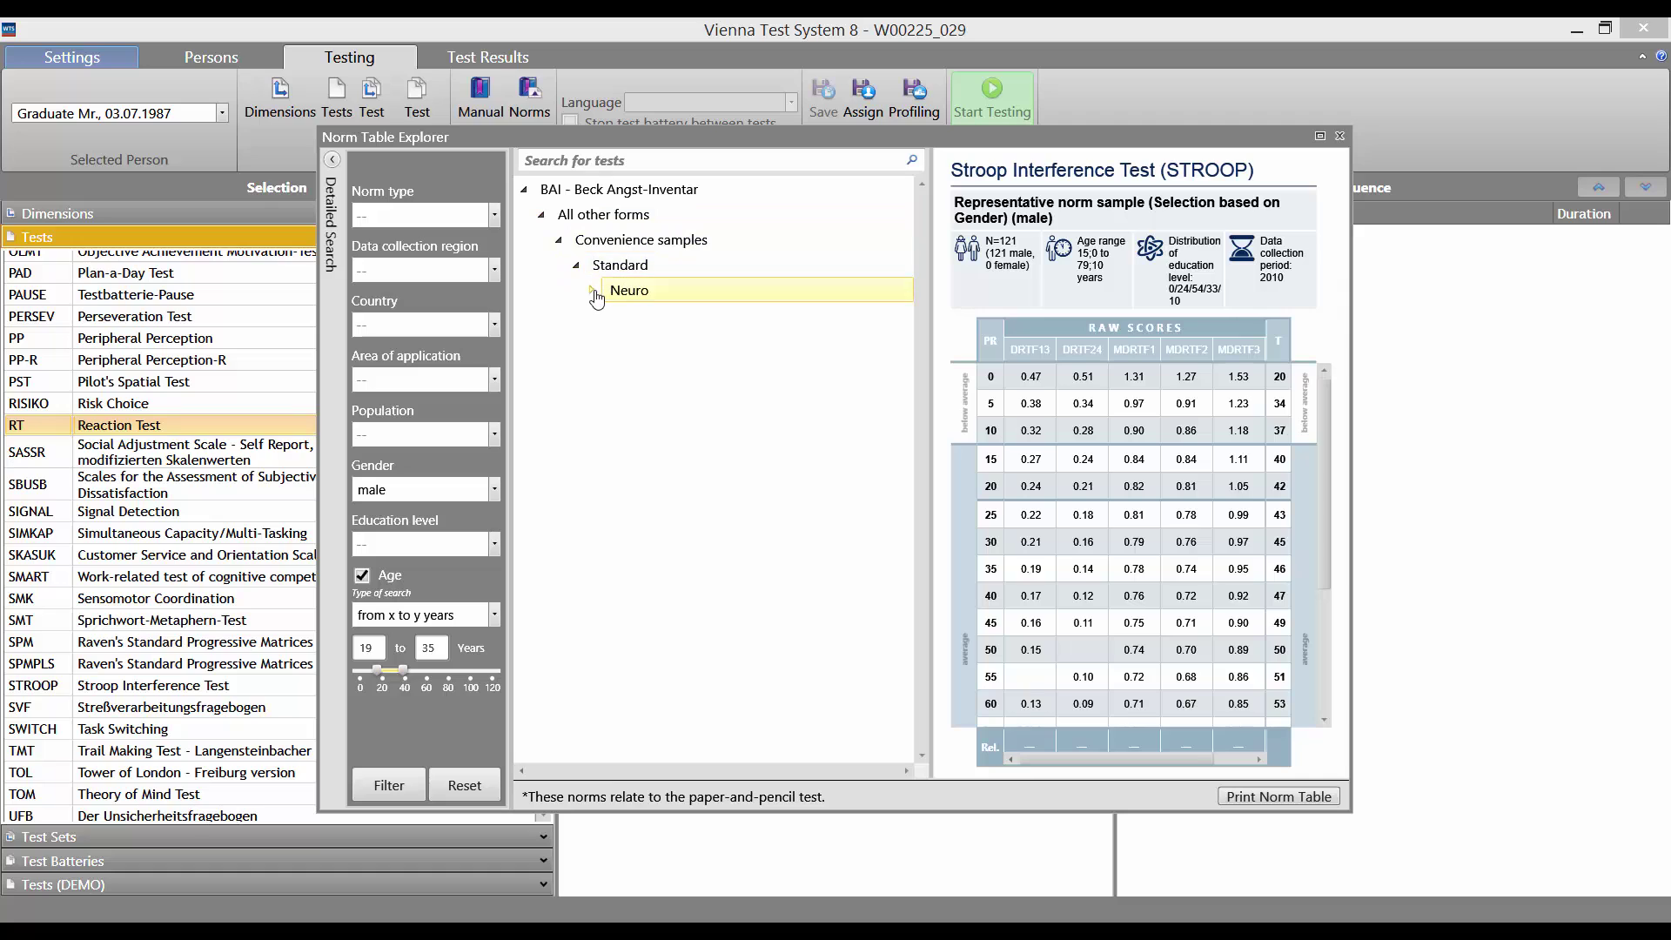
click(594, 290)
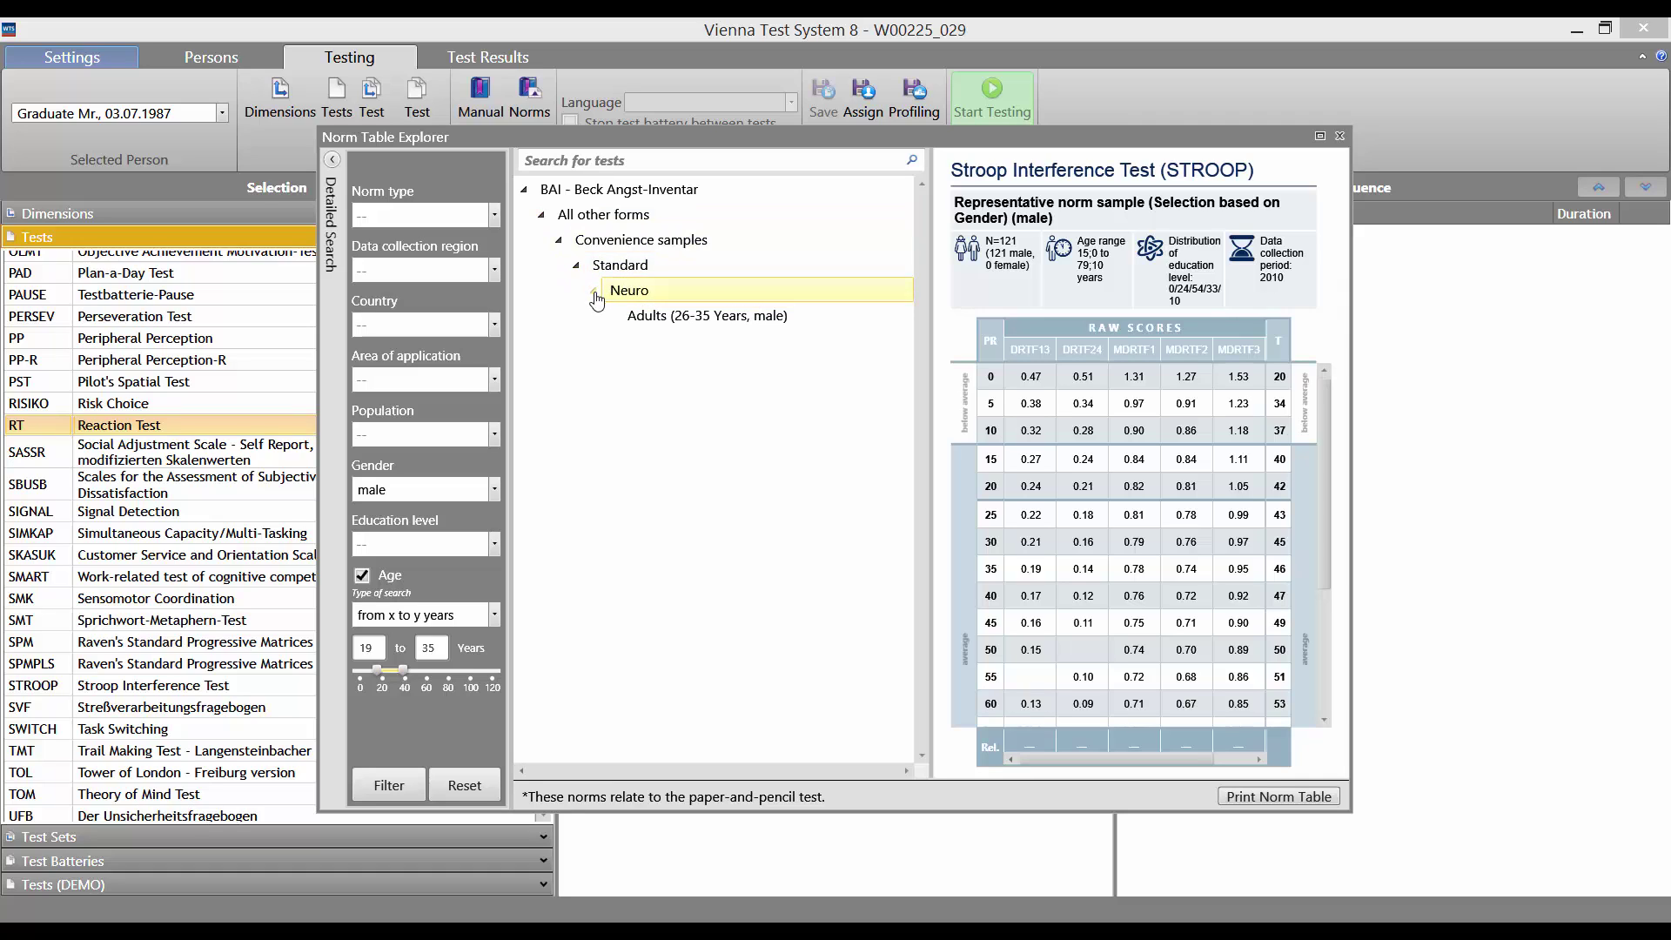
click(655, 318)
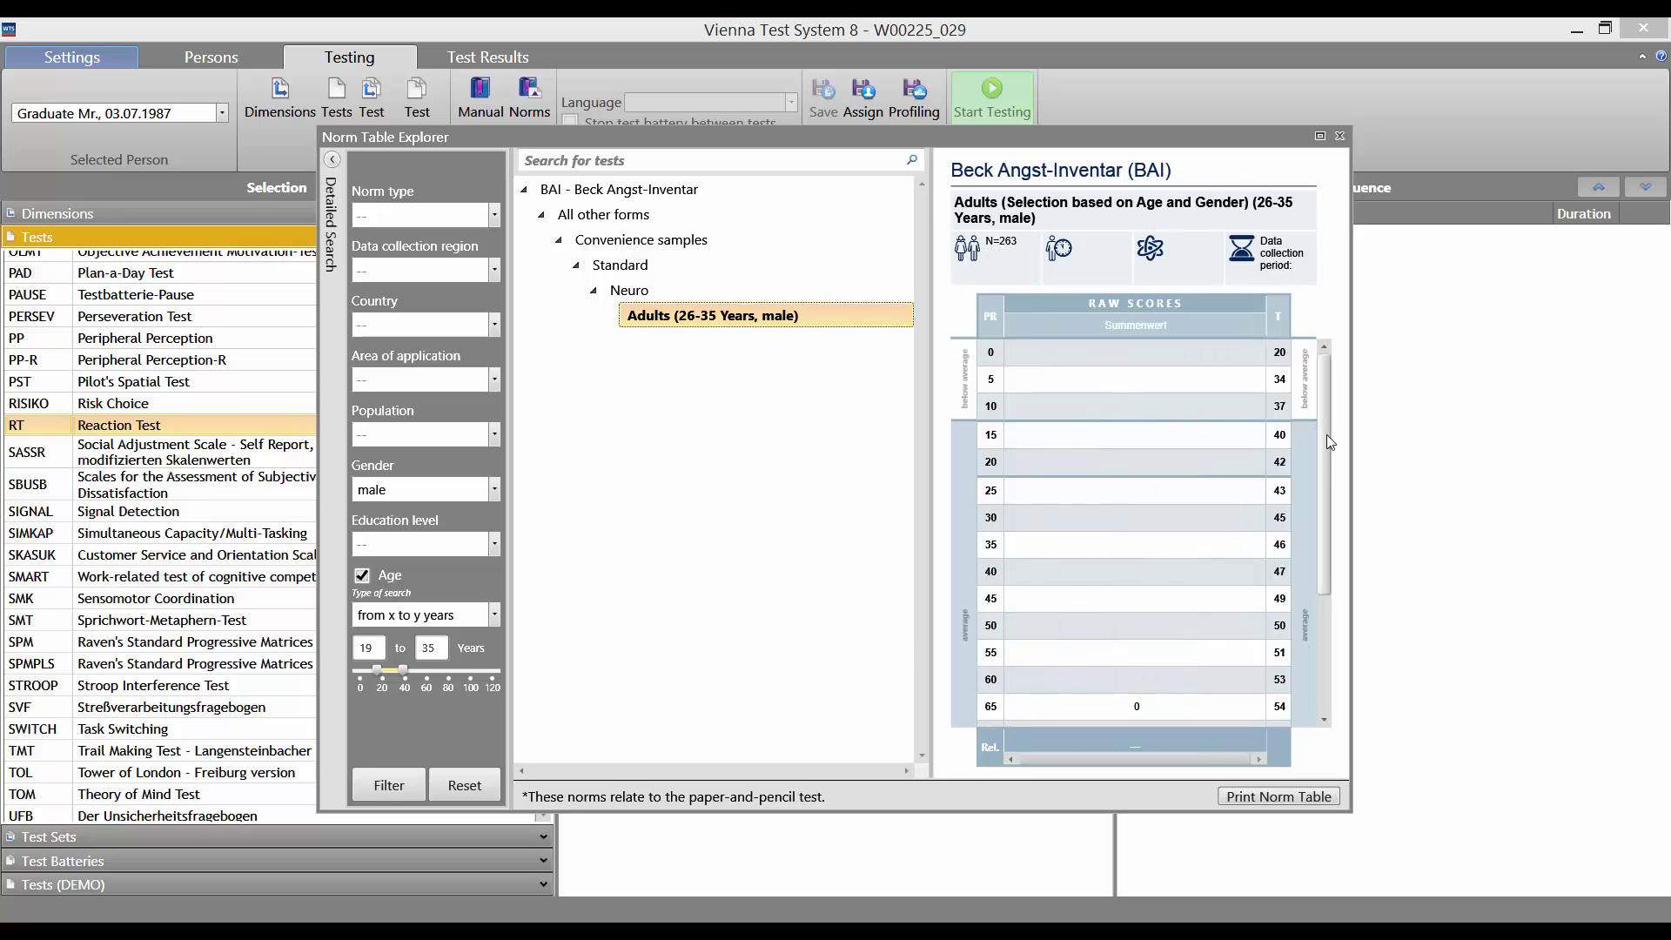
drag(1326, 436, 1326, 511)
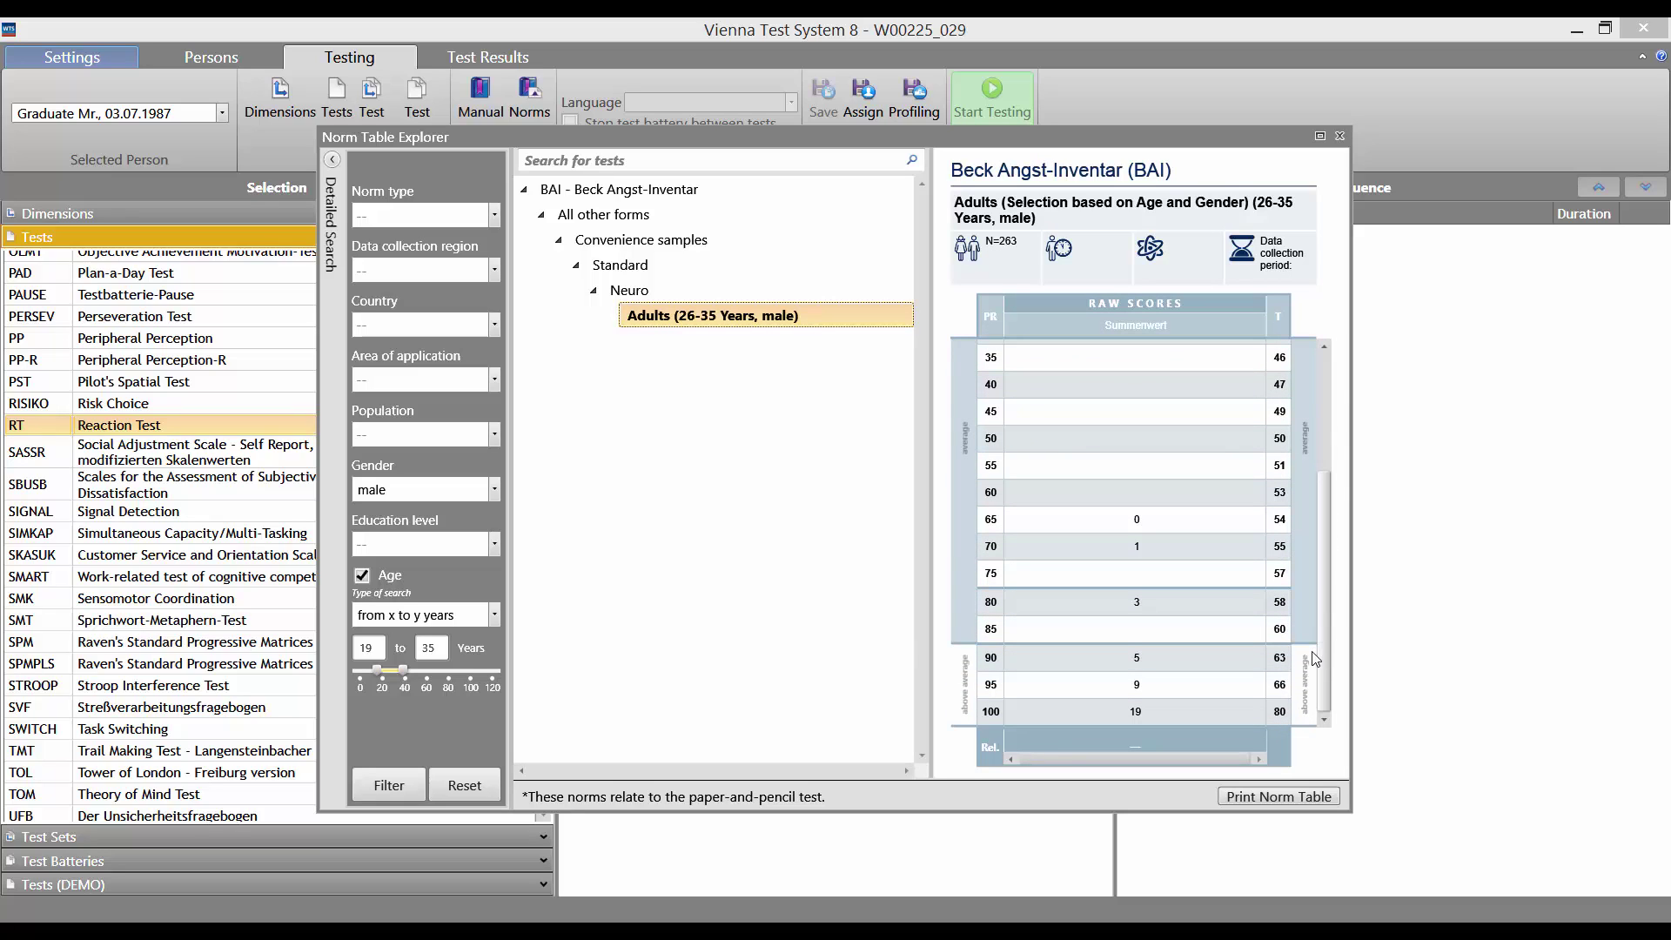